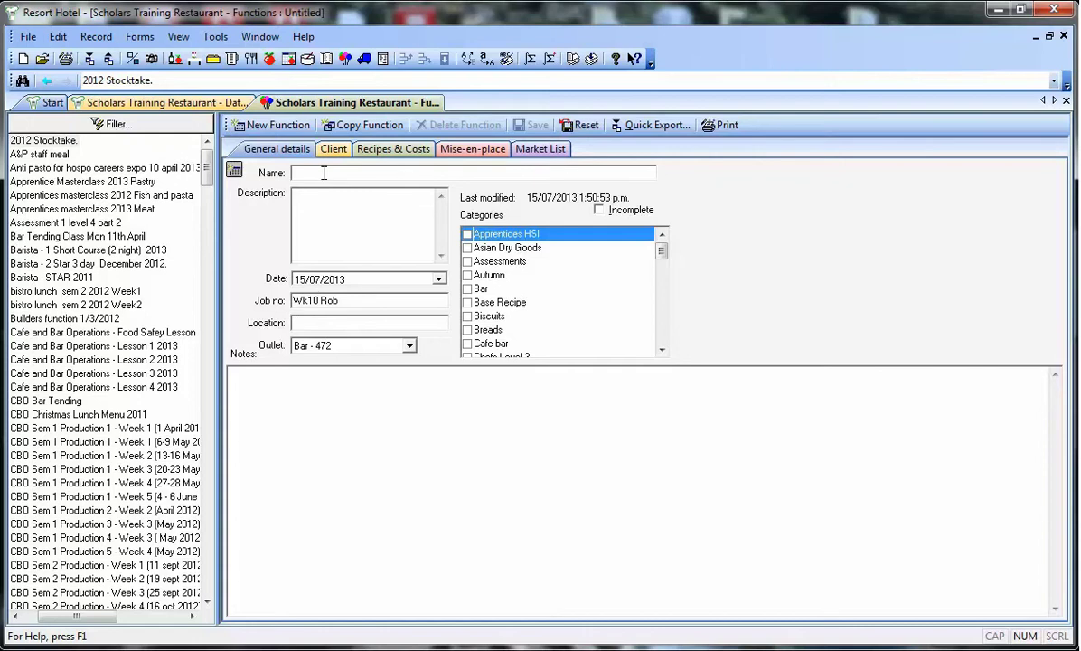
Name the new function "Lesson 1", describe it as "Basic Salads & Pastry" and date it 23/07/2013.
{"action": "left_click", "coordinate": [317, 198]}
{"action": "type", "text": "Basic Salads & Pastry"}
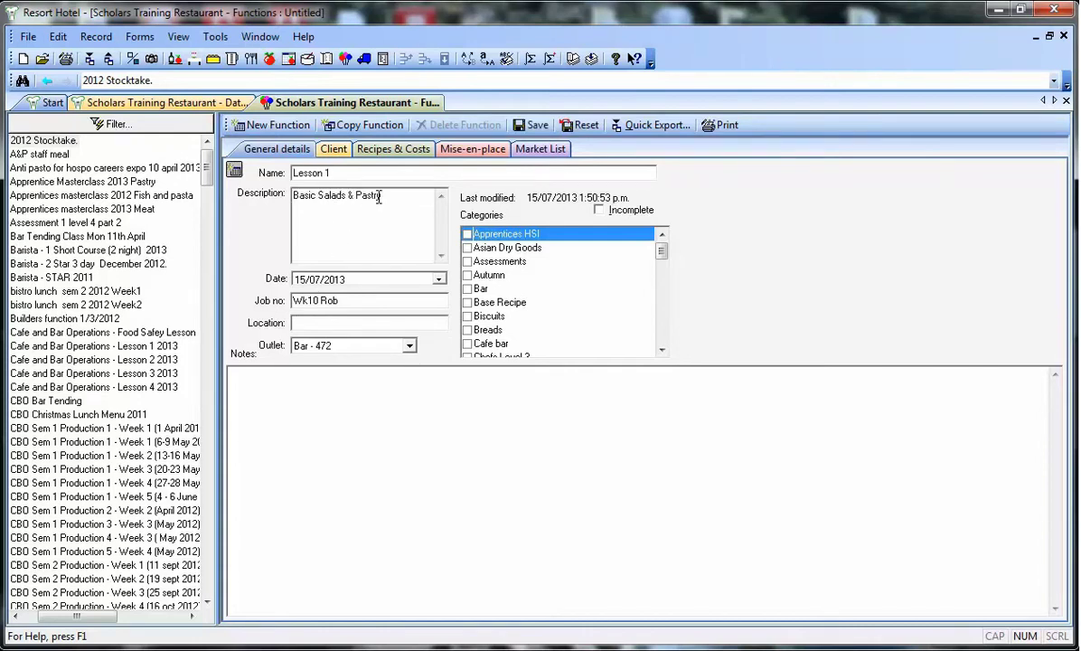
{"action": "left_click", "coordinate": [436, 280]}
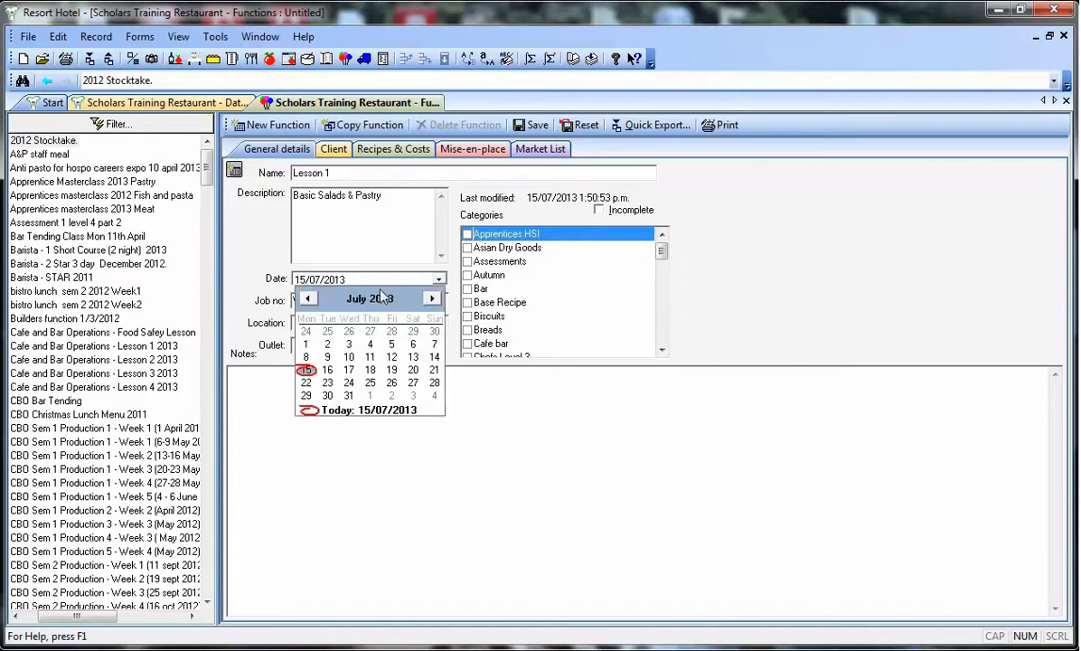
{"action": "left_click", "coordinate": [327, 383]}
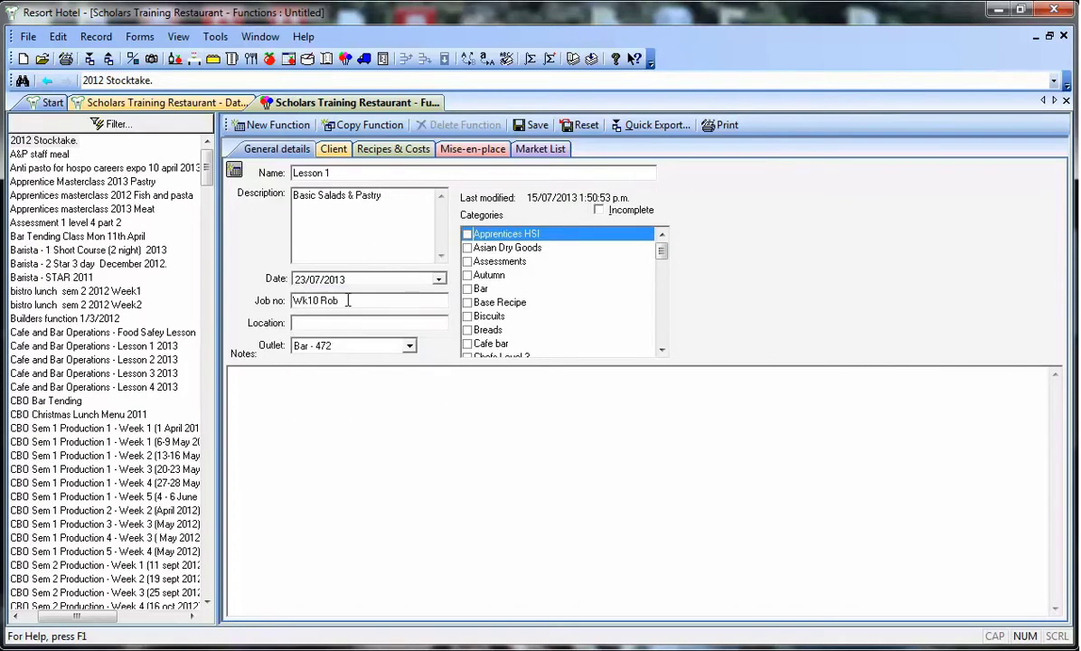
Replace the job number with the person's first name and set the outlet to Chefs Level 4 - 483.
{"action": "left_click_drag", "start_coordinate": [339, 301], "coordinate": [291, 301]}
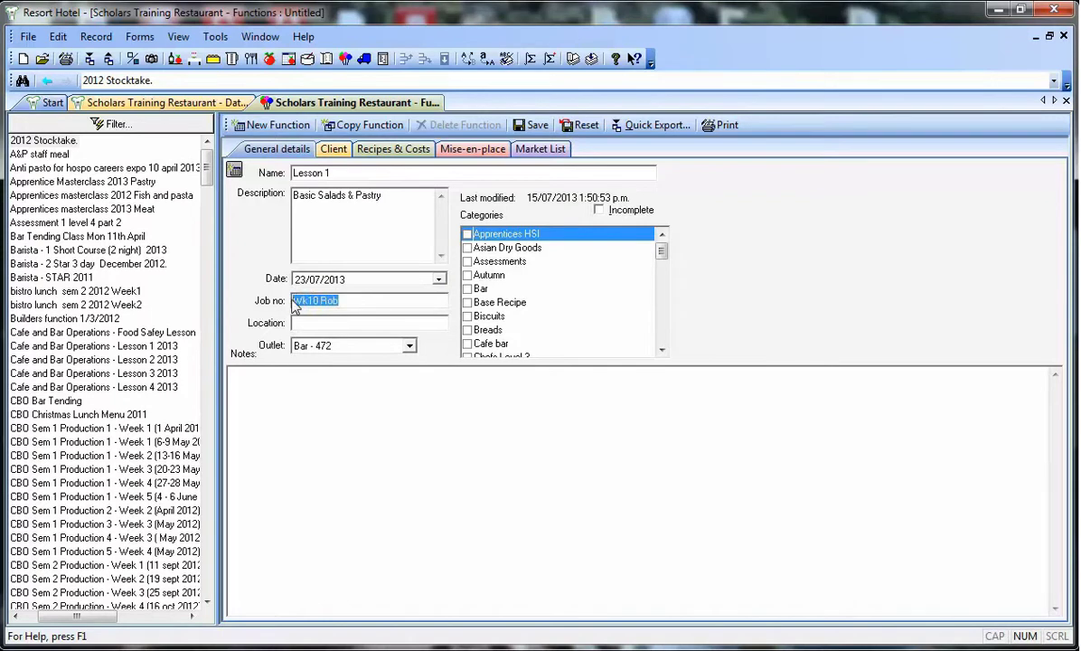
{"action": "type", "text": "Mark"}
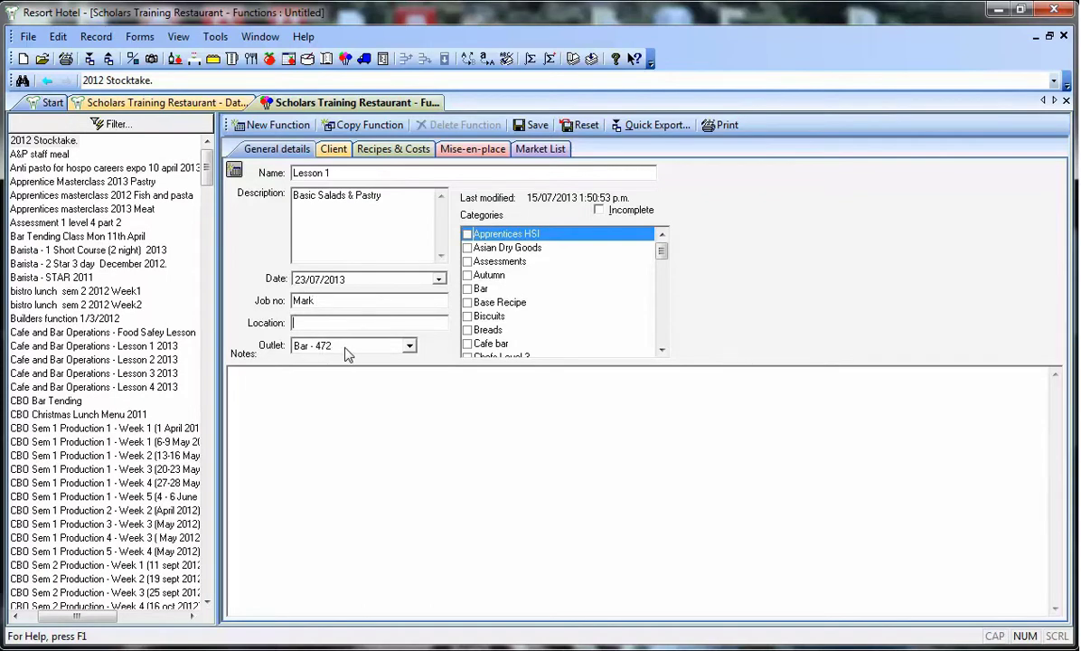
{"action": "left_click", "coordinate": [410, 346]}
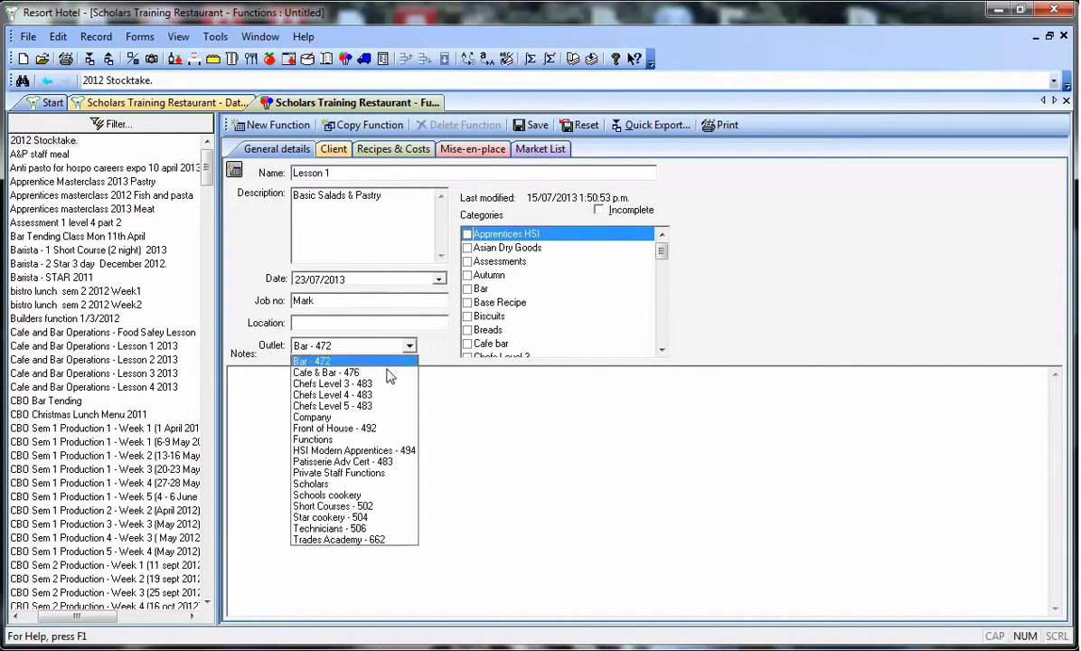
{"action": "left_click", "coordinate": [376, 395]}
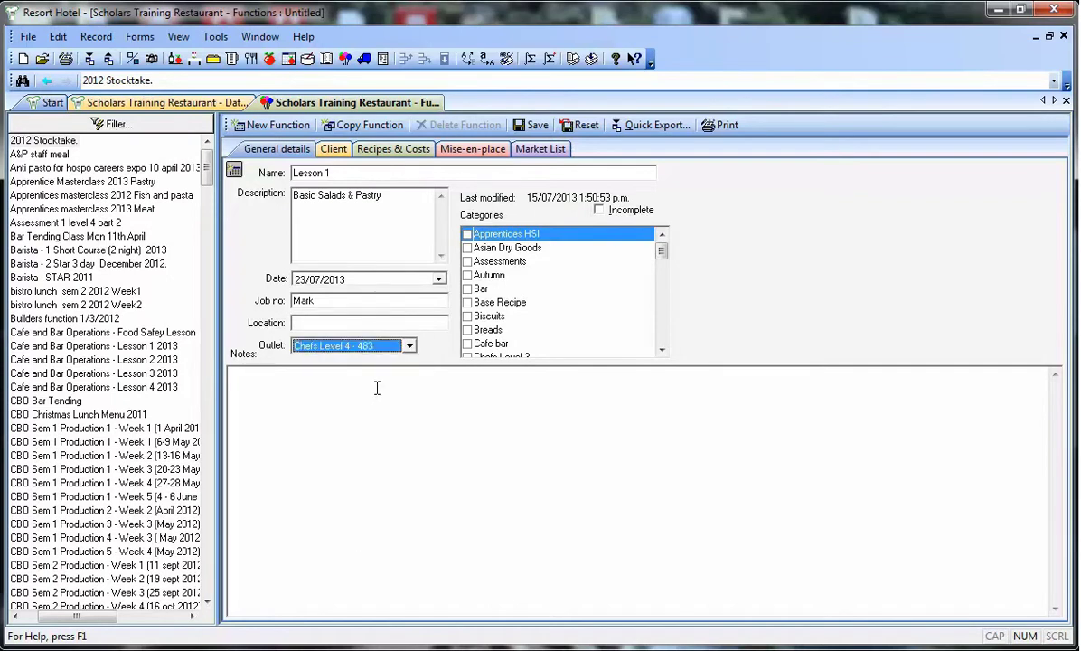
{"action": "left_click", "coordinate": [376, 388]}
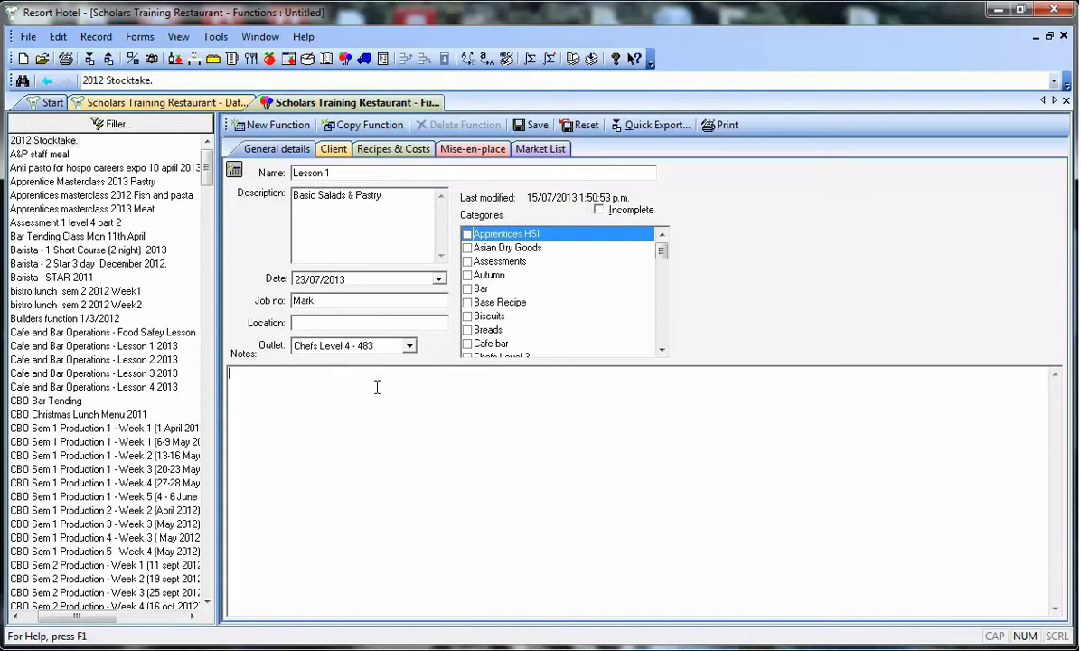
Search the function's recipes and costs for "nico" and add the Nicoise Salad recipe as a component.
{"action": "left_click", "coordinate": [391, 149]}
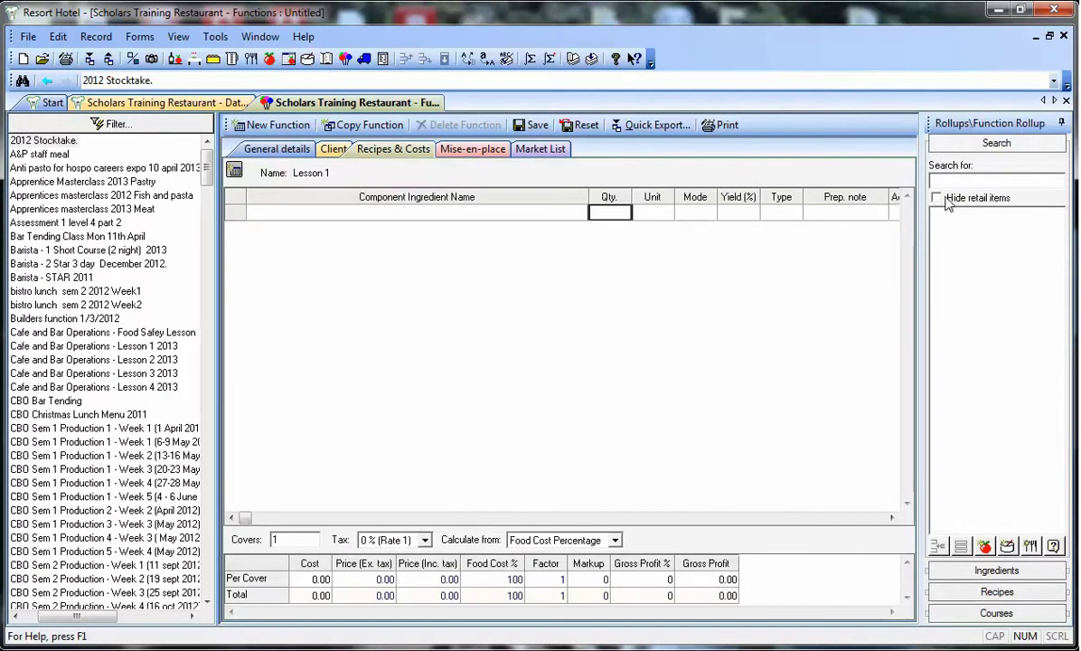
{"action": "left_click", "coordinate": [952, 182]}
{"action": "type", "text": "nico"}
{"action": "double_click", "coordinate": [973, 214]}
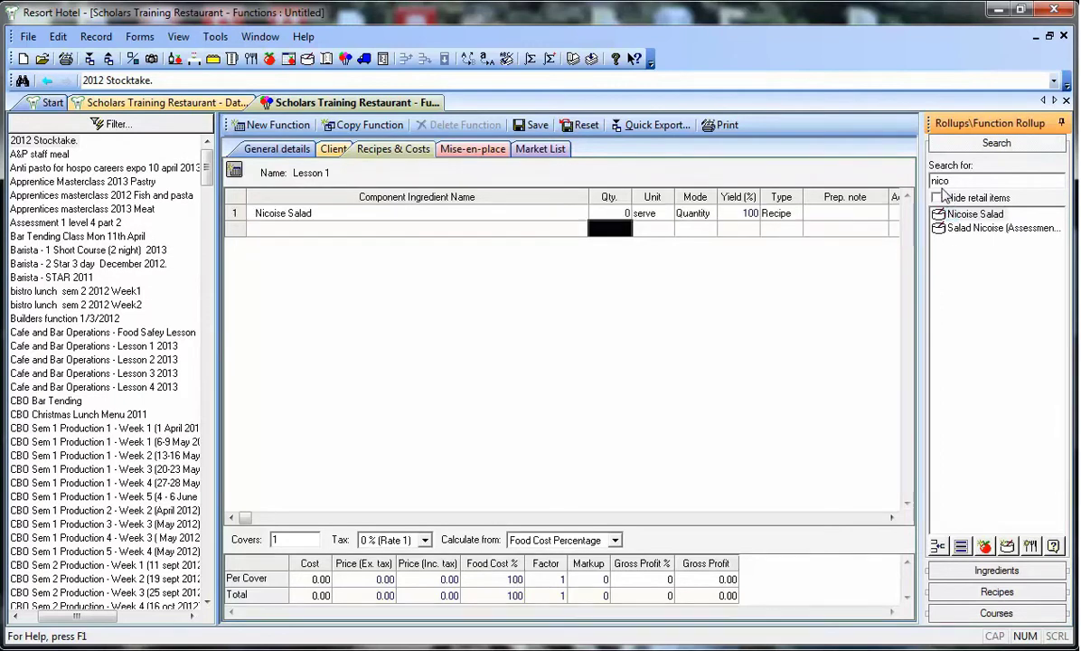
Find and add the Lemon Meringue Pie with curd recipe, narrowing the component name column and widening the unit column.
{"action": "type", "text": "lemon"}
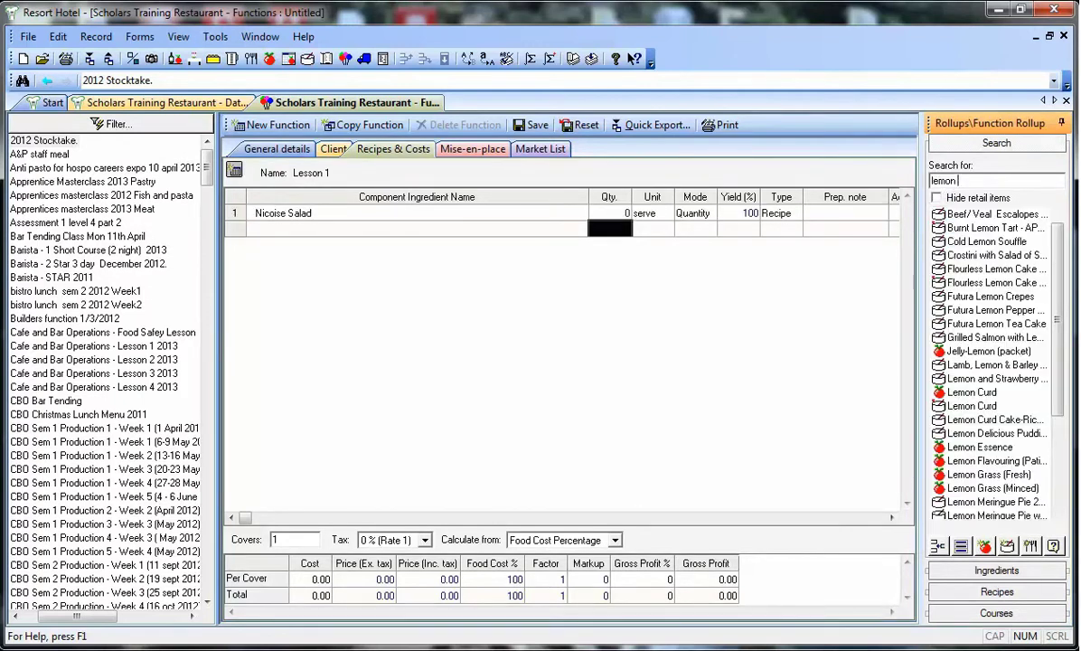
{"action": "type", "text": " me"}
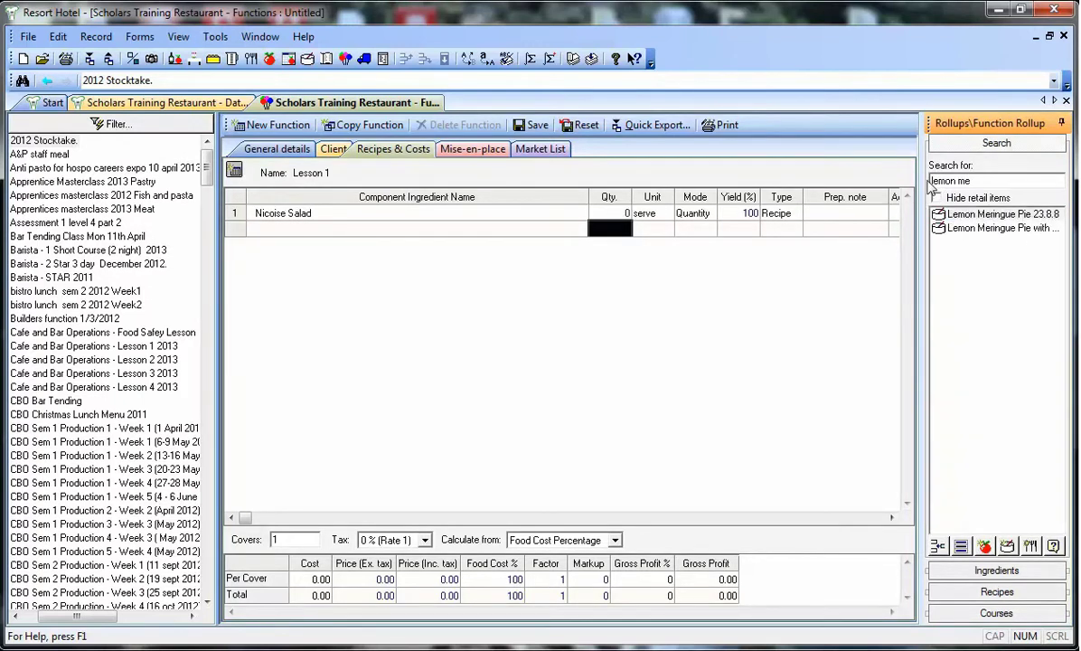
{"action": "double_click", "coordinate": [980, 228]}
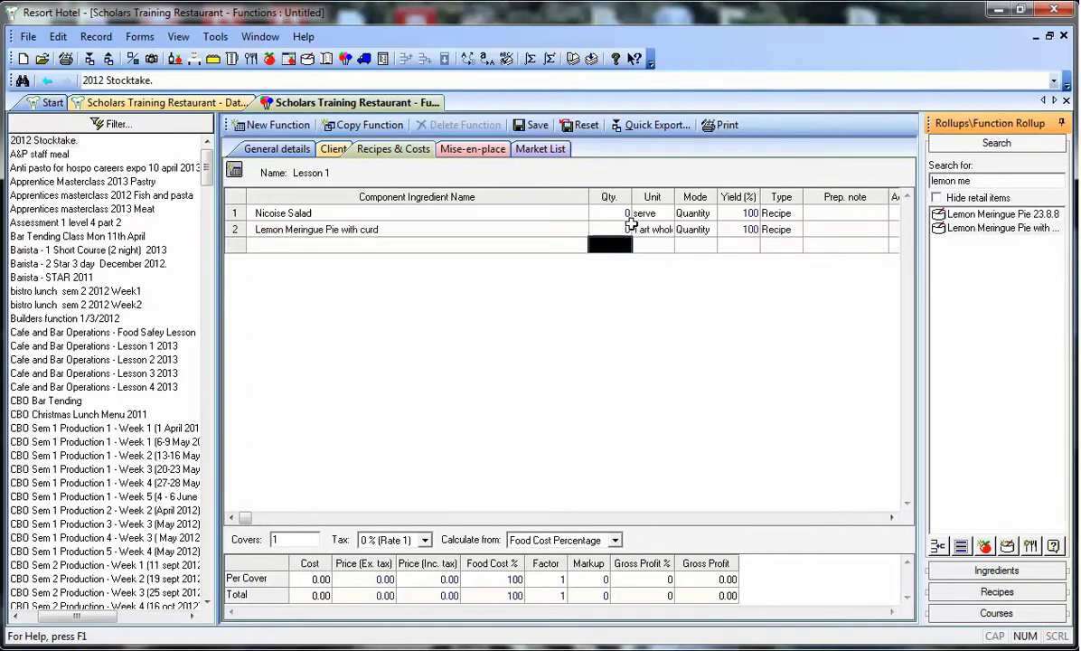
{"action": "left_click_drag", "start_coordinate": [588, 214], "coordinate": [489, 213]}
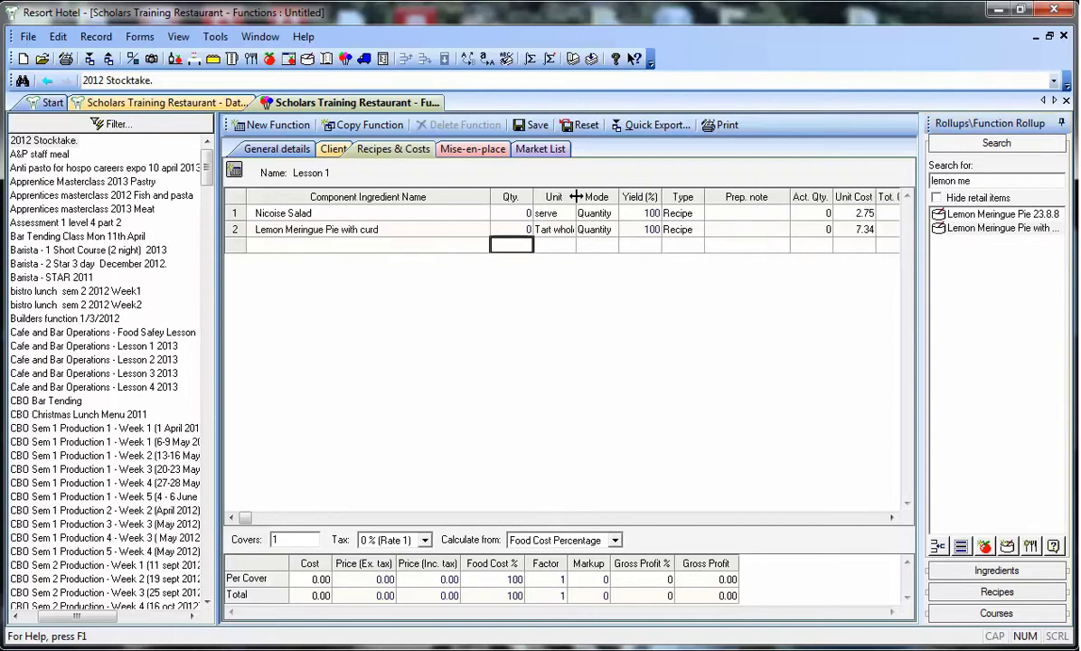
{"action": "left_click_drag", "start_coordinate": [576, 196], "coordinate": [601, 197]}
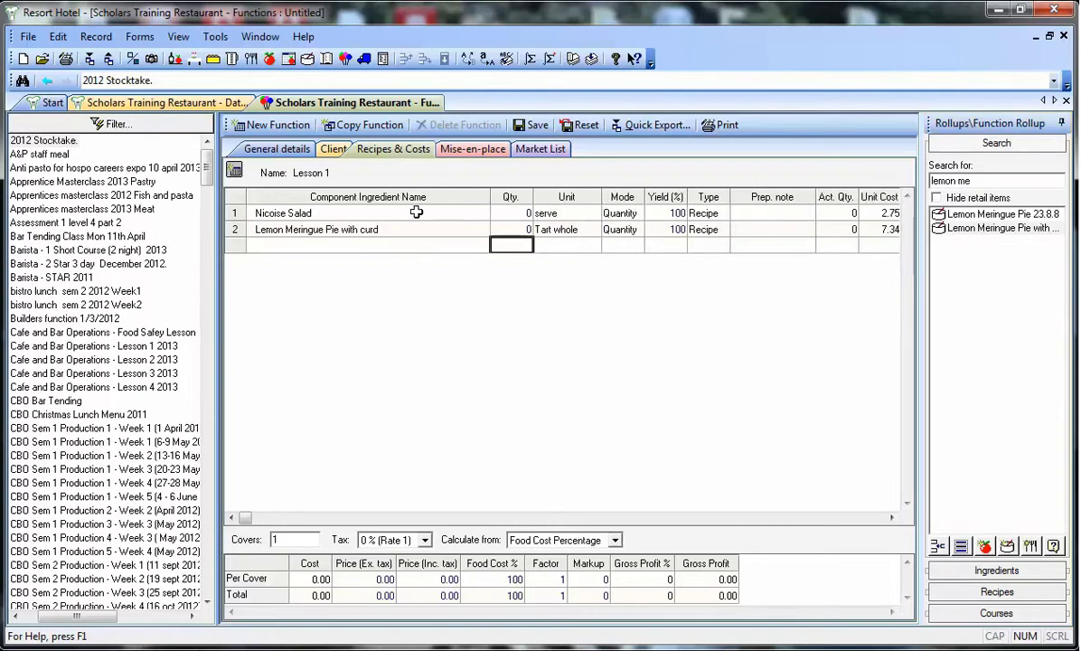
Save the function and open the Nicoise Salad recipe to examine its name and base yield.
{"action": "left_click", "coordinate": [353, 213]}
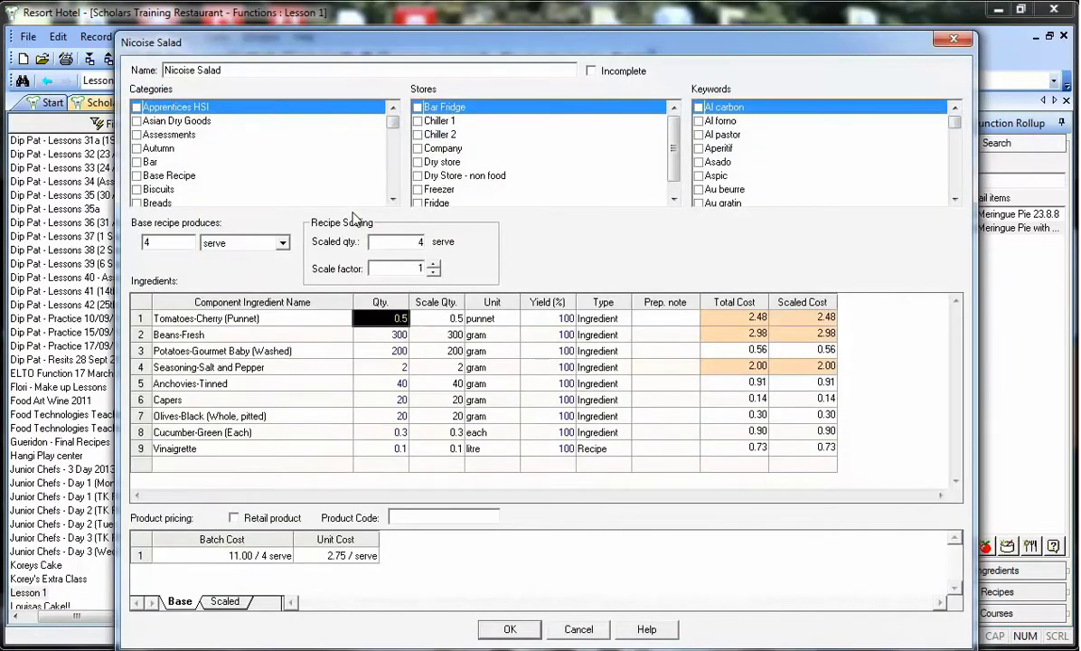
{"action": "left_click_drag", "start_coordinate": [165, 70], "coordinate": [206, 69]}
{"action": "left_click", "coordinate": [150, 243]}
Scale the Nicoise Salad recipe to 40 serves and check the scaled quantities of tomatoes, beans and potatoes.
{"action": "left_click", "coordinate": [422, 241]}
{"action": "type", "text": "0"}
{"action": "left_click", "coordinate": [434, 302]}
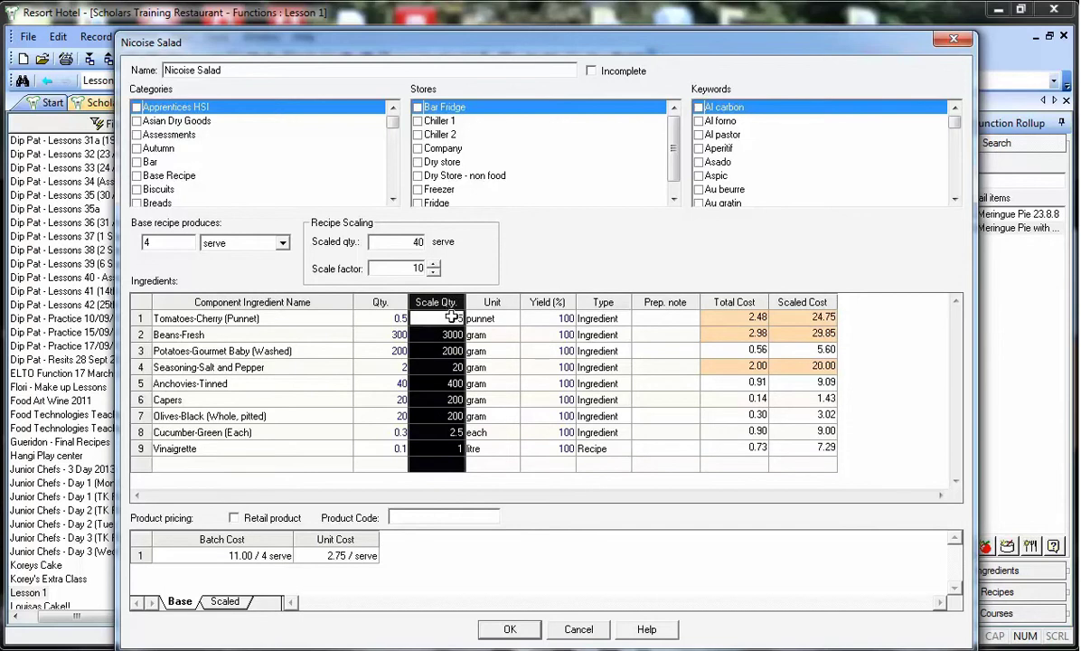
{"action": "left_click", "coordinate": [451, 318]}
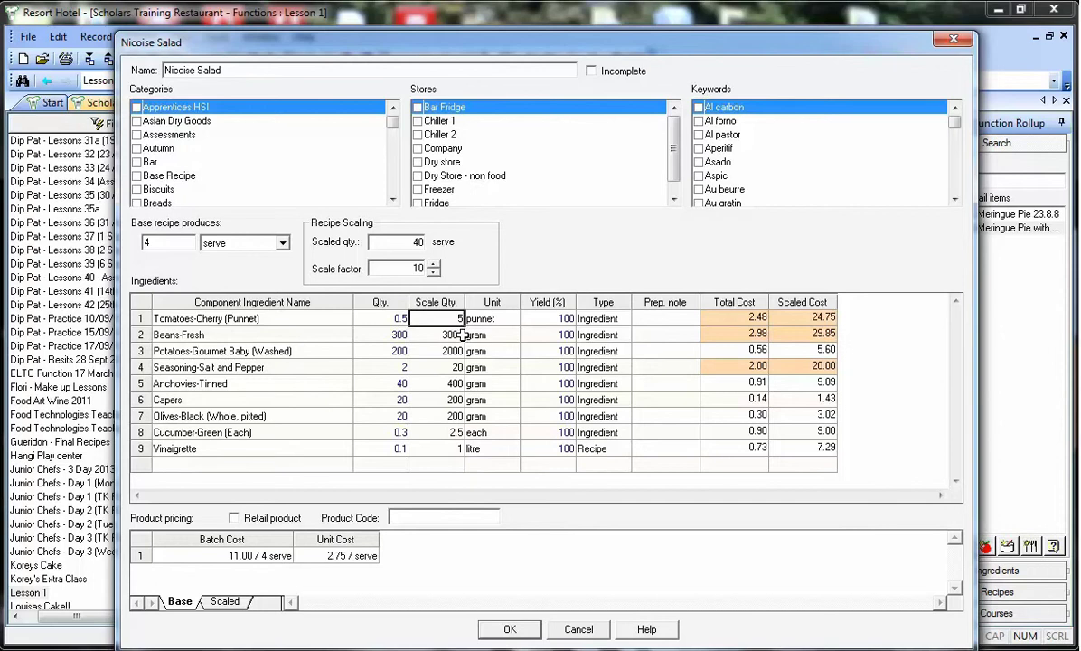
{"action": "left_click", "coordinate": [450, 334]}
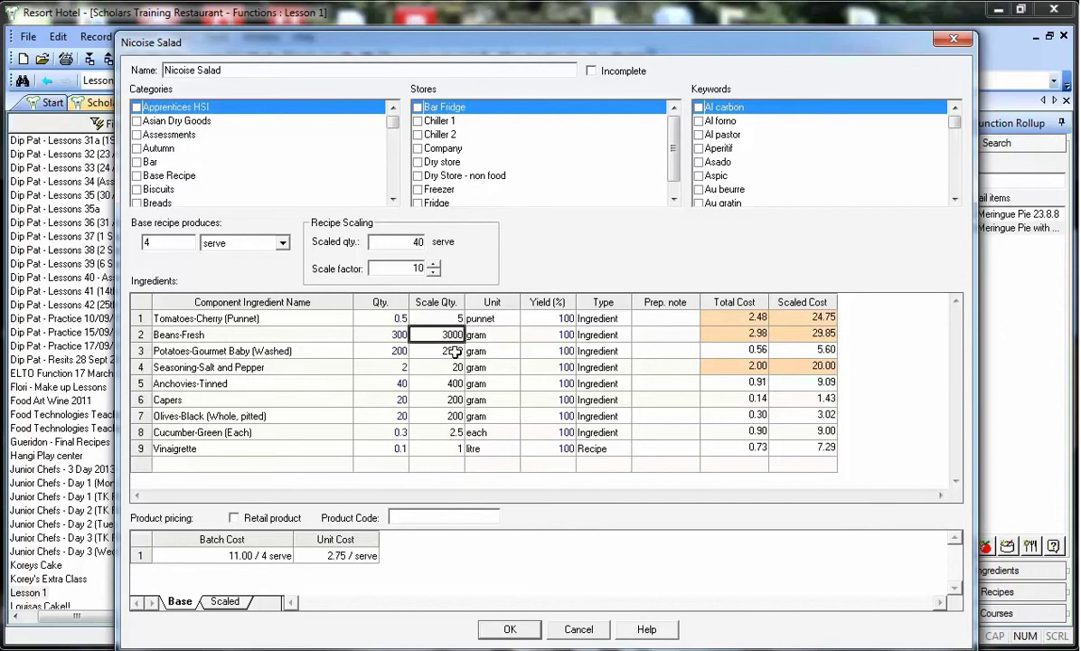
{"action": "key", "text": "Down"}
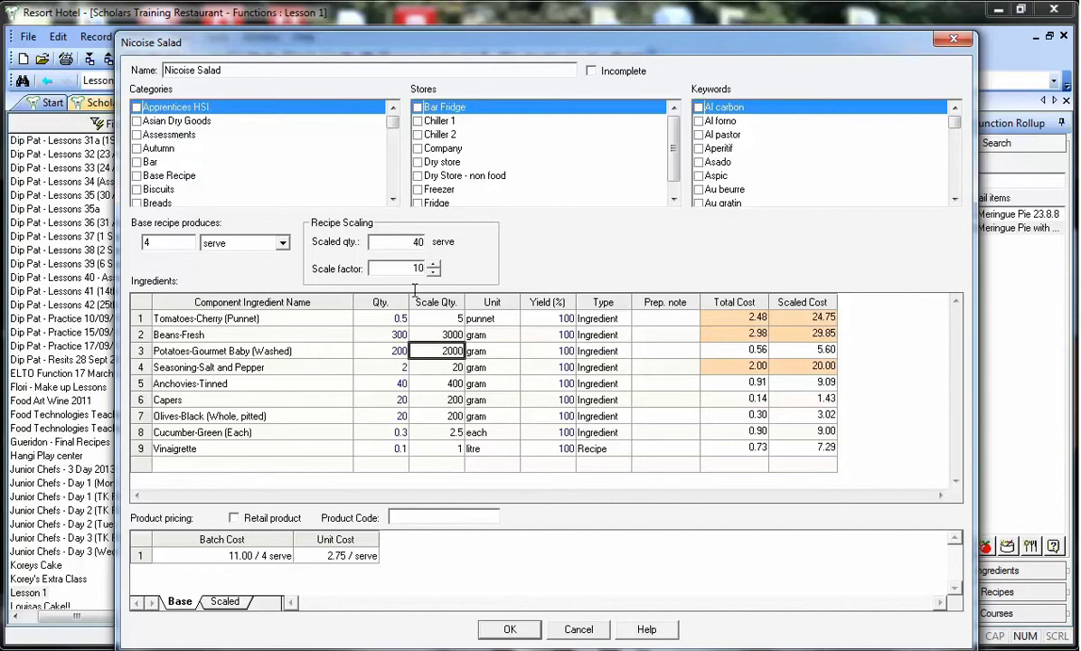
Scale the Nicoise Salad recipe to 20 serves, accept it, and set its quantity in the function to 22 serves.
{"action": "double_click", "coordinate": [419, 243]}
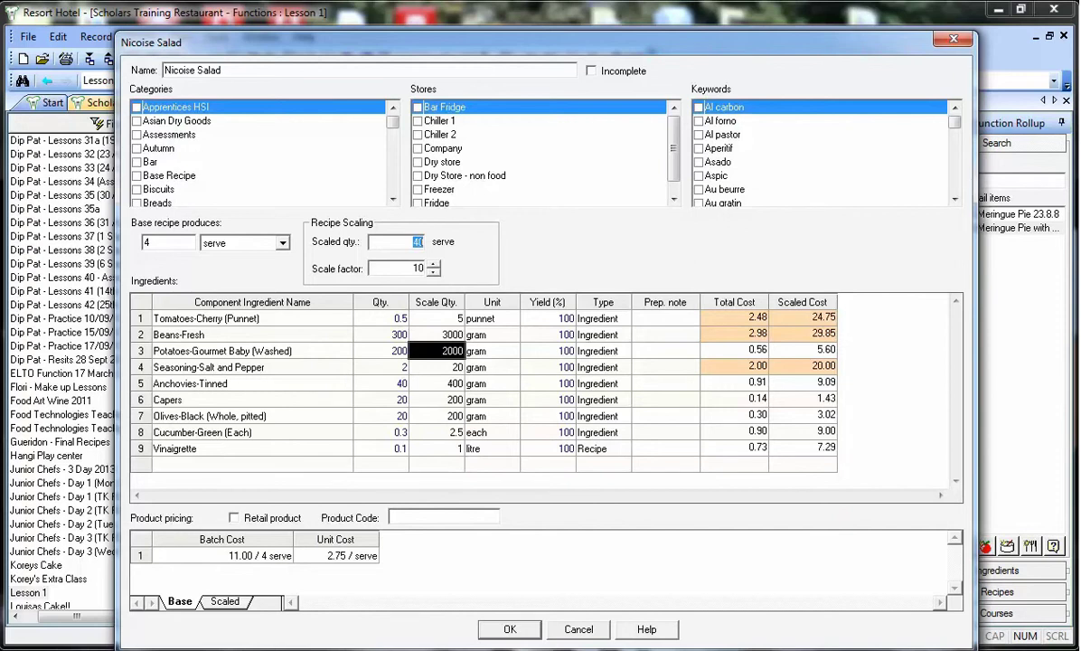
{"action": "type", "text": "20"}
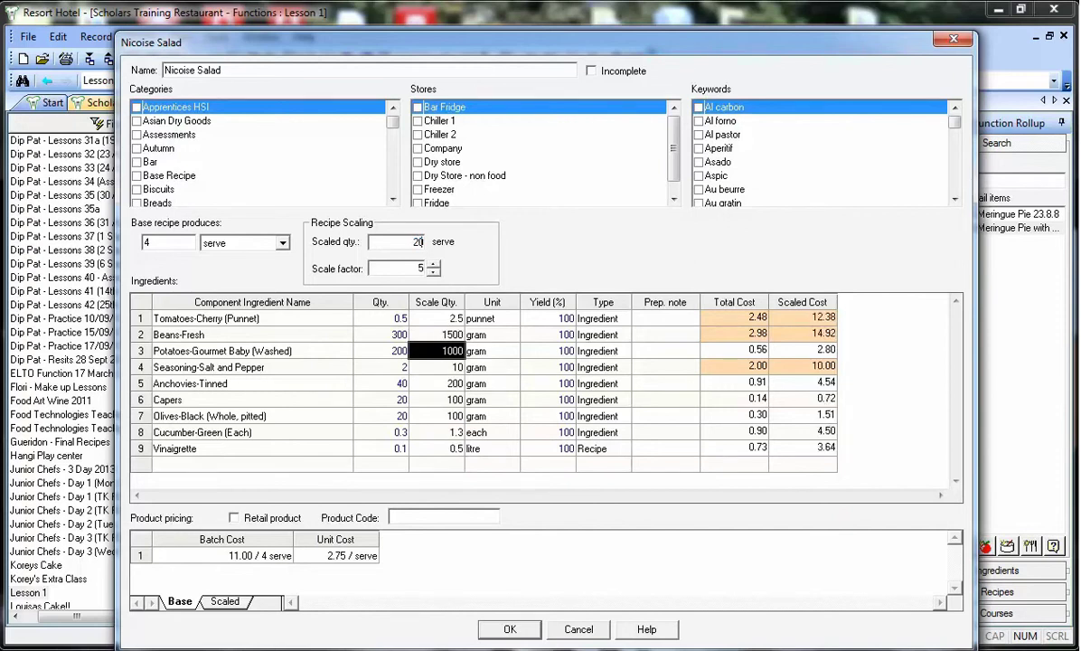
{"action": "left_click", "coordinate": [438, 318]}
{"action": "left_click", "coordinate": [449, 334]}
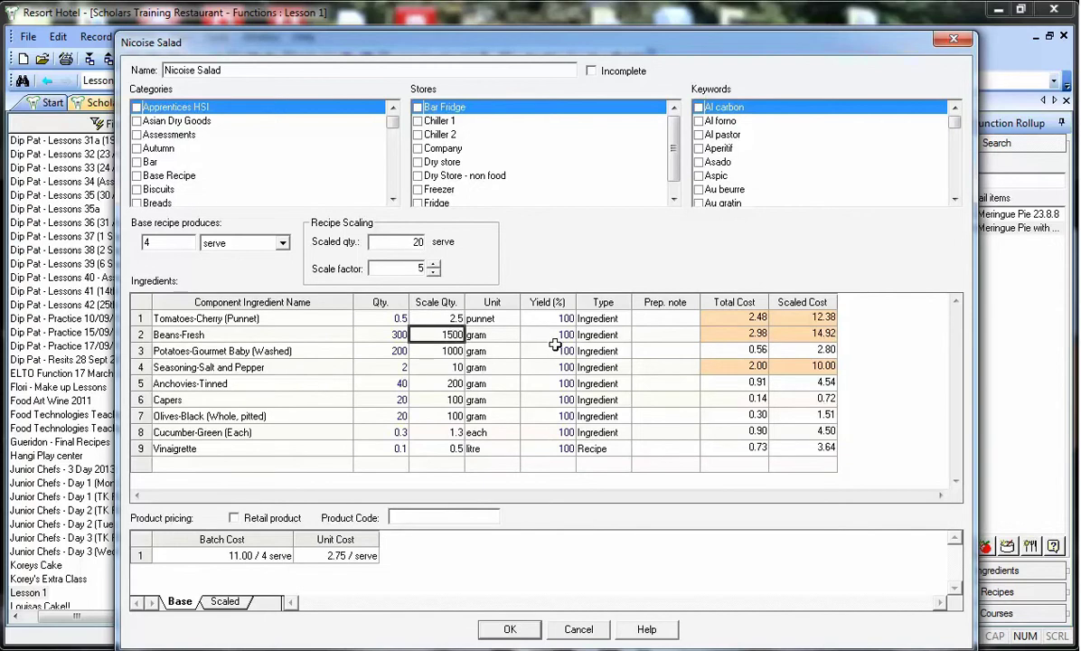
{"action": "left_click", "coordinate": [432, 351]}
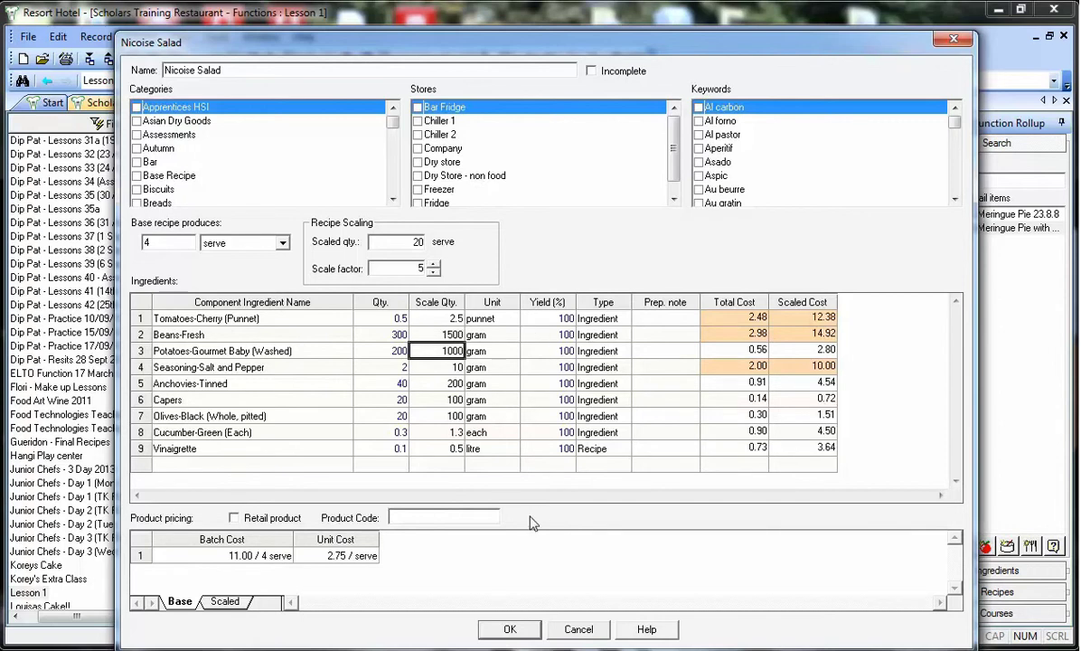
{"action": "left_click", "coordinate": [510, 630]}
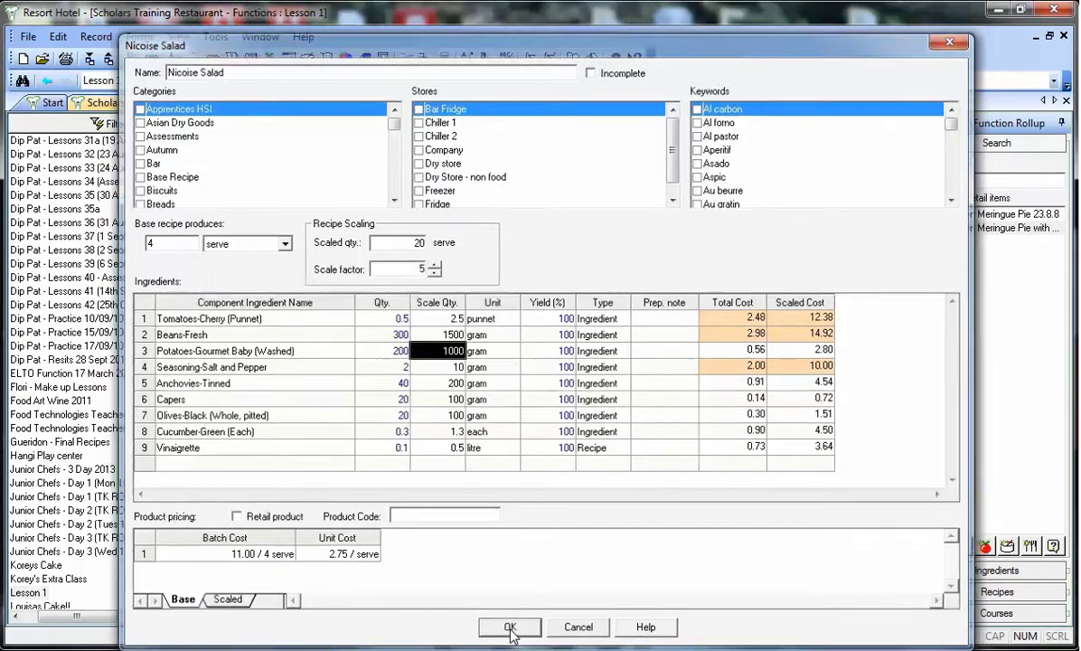
{"action": "left_click", "coordinate": [515, 213]}
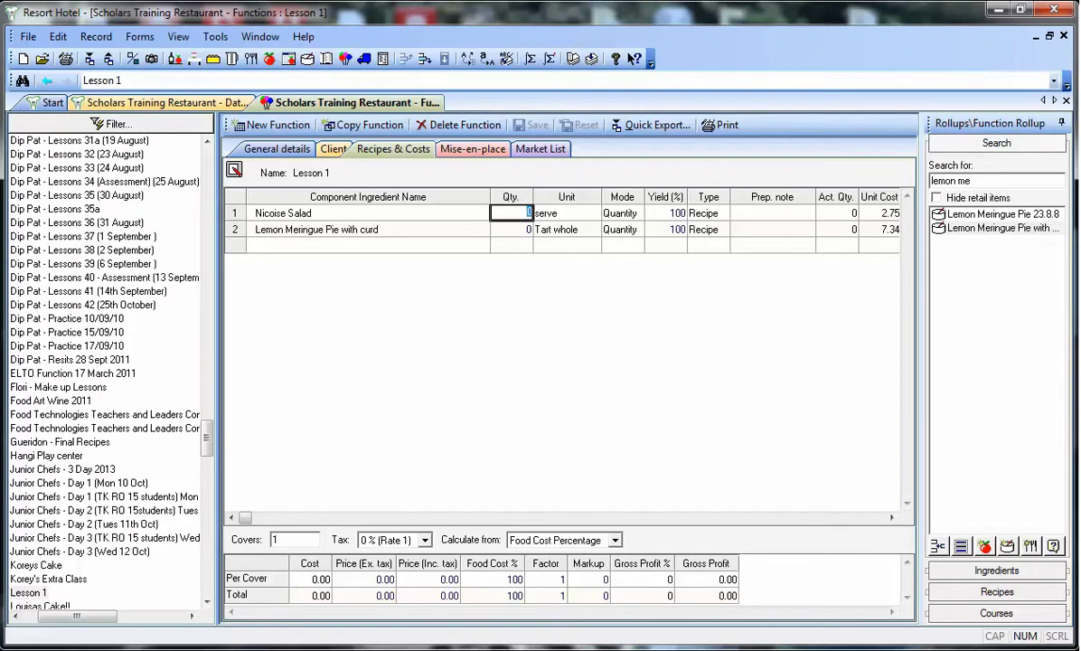
{"action": "type", "text": "22"}
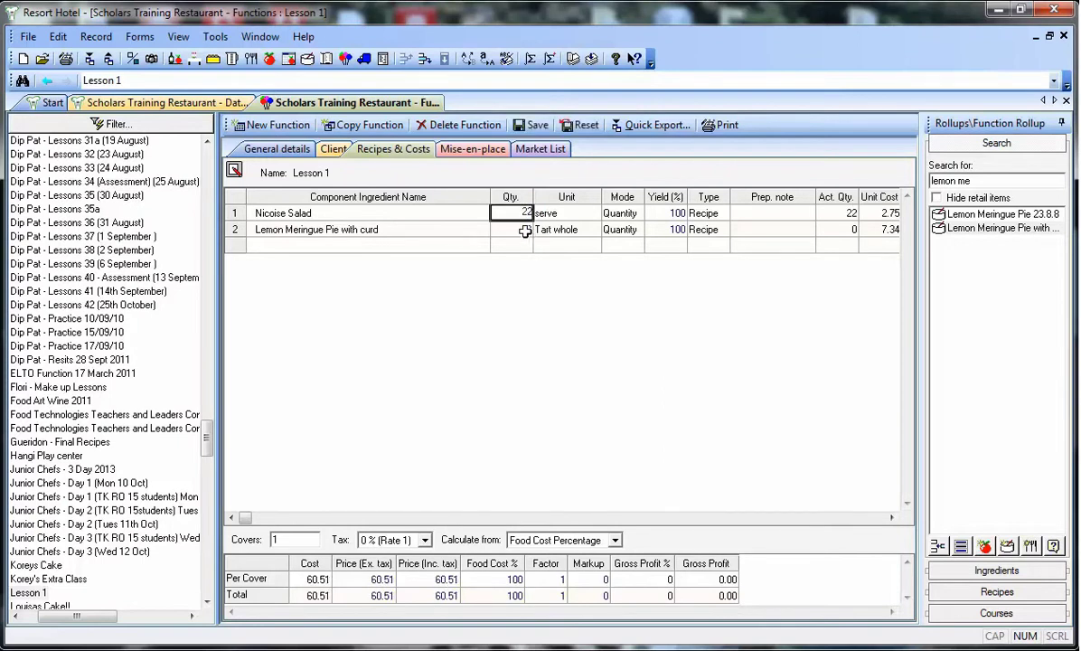
Open the Lemon Meringue Pie with curd recipe and examine the sweet short pastry and lemon curd component types.
{"action": "left_click", "coordinate": [404, 229]}
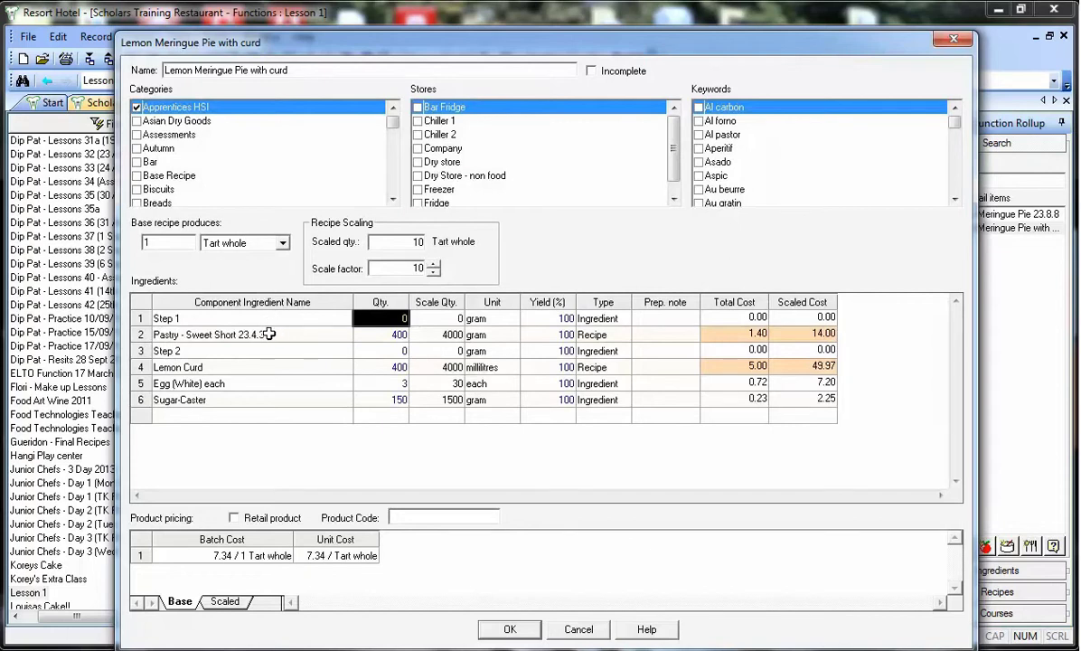
{"action": "left_click", "coordinate": [362, 335]}
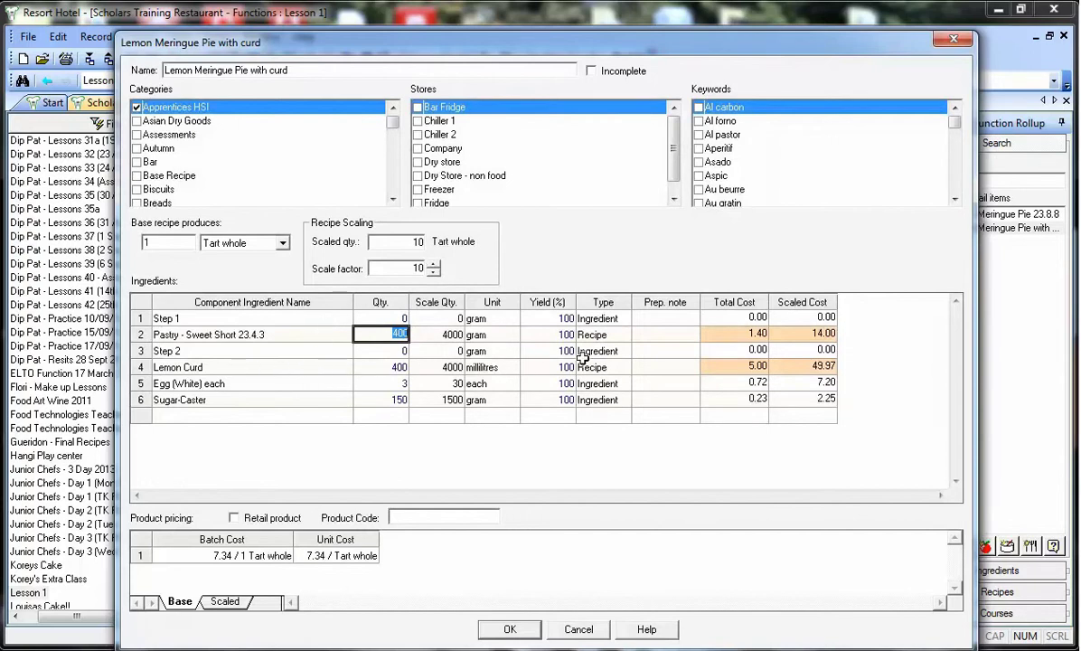
{"action": "left_click", "coordinate": [601, 335]}
{"action": "left_click", "coordinate": [601, 369]}
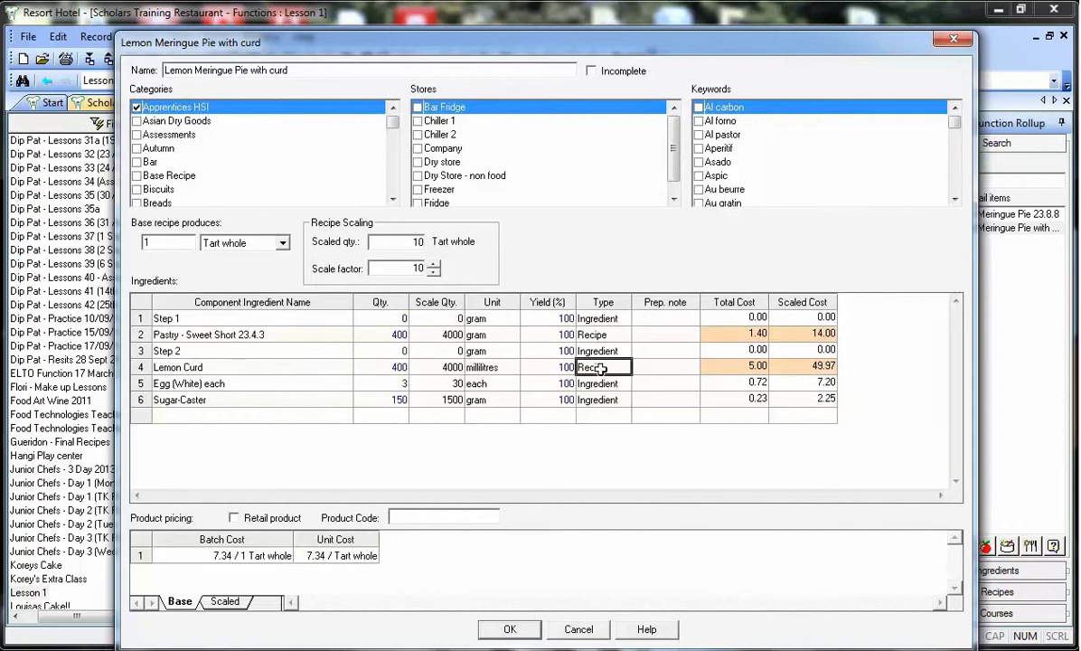
Open the Lemon Curd sub-recipe, scale it to 4000 millilitres to check the ingredient amounts, and close both recipes.
{"action": "double_click", "coordinate": [308, 368]}
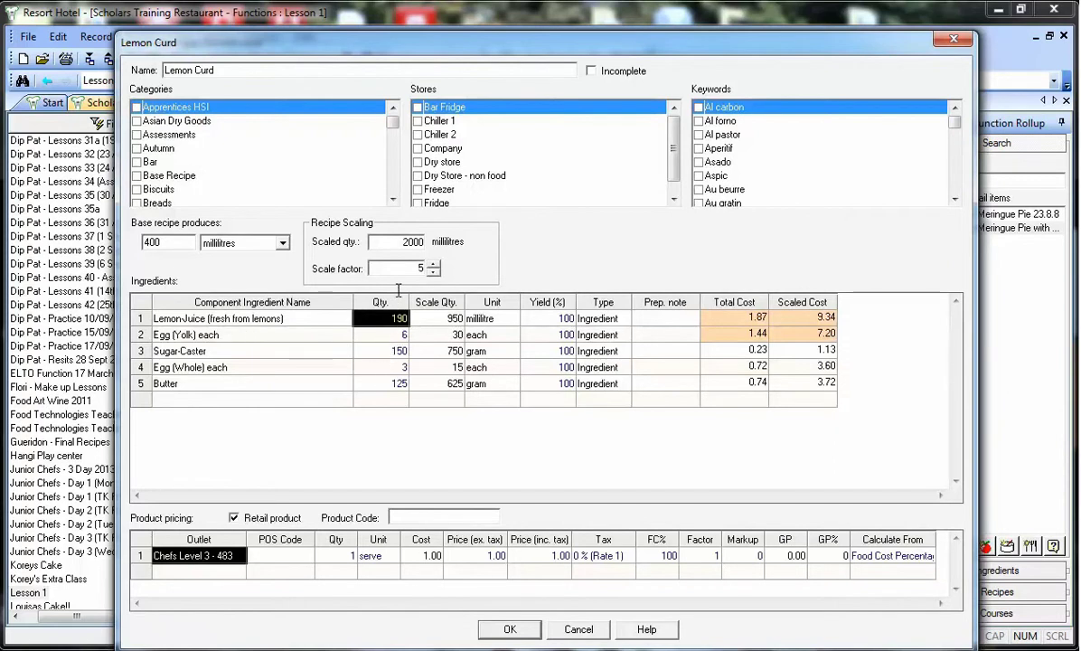
{"action": "left_click_drag", "start_coordinate": [403, 241], "coordinate": [409, 241]}
{"action": "type", "text": "4"}
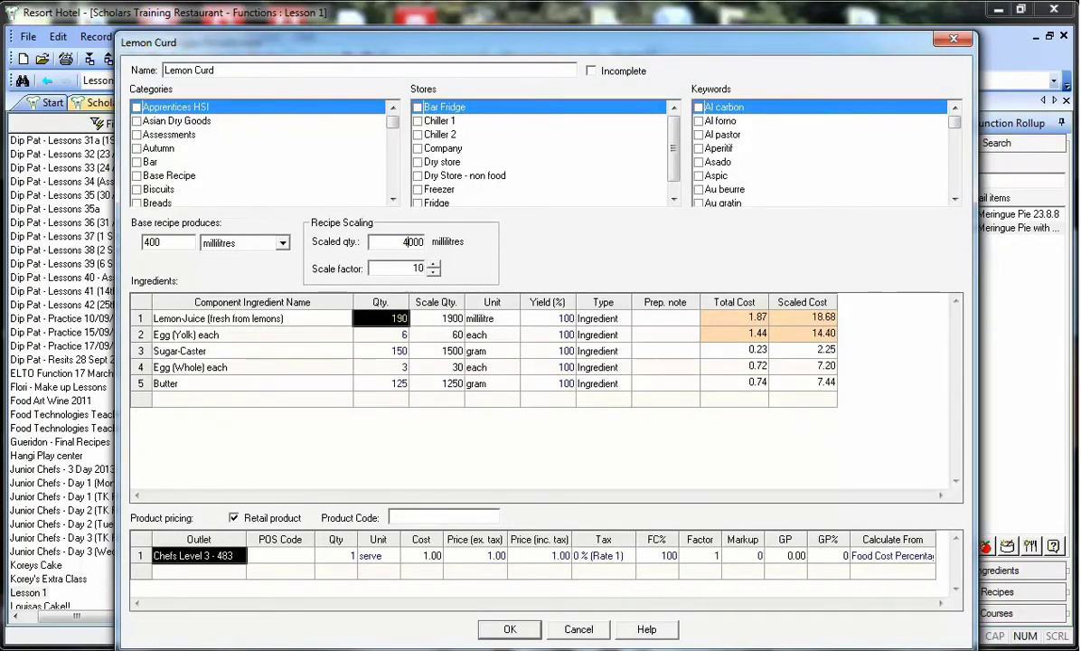
{"action": "left_click", "coordinate": [433, 318]}
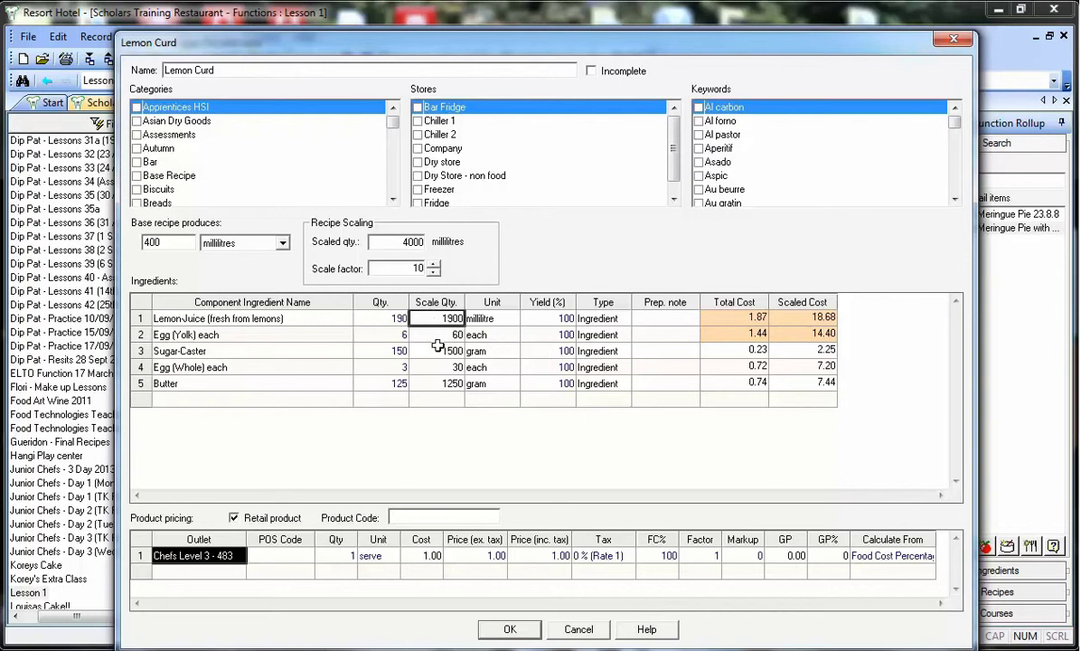
{"action": "key", "text": "Escape"}
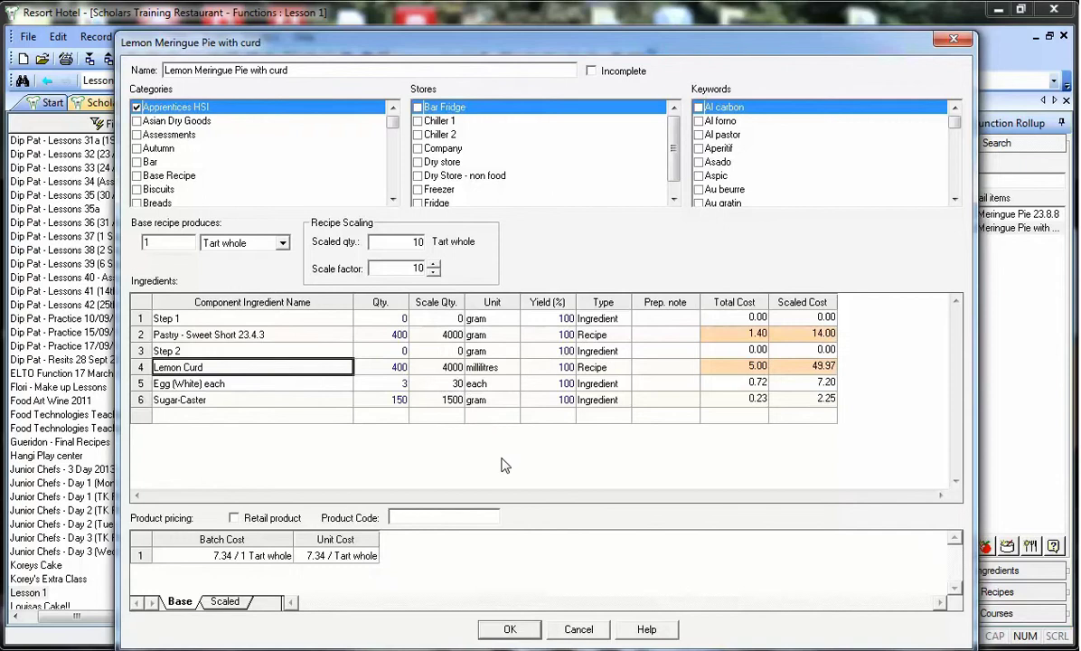
{"action": "left_click", "coordinate": [512, 629]}
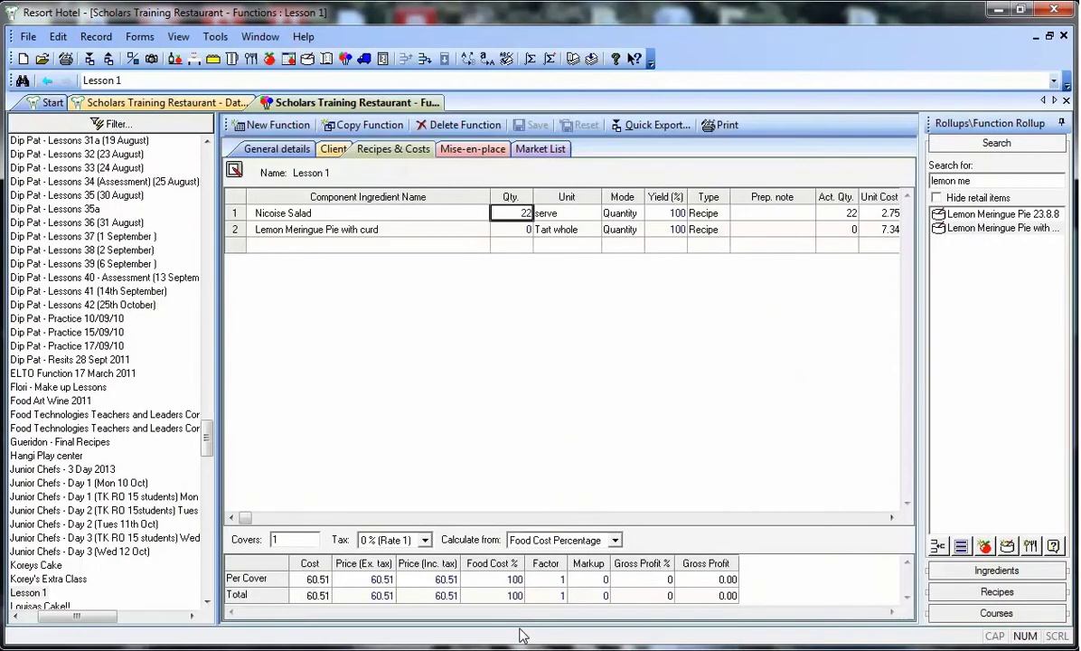
Set the quantity of Lemon Meringue Pie with curd to 11 whole tarts and save the function.
{"action": "left_click", "coordinate": [508, 230]}
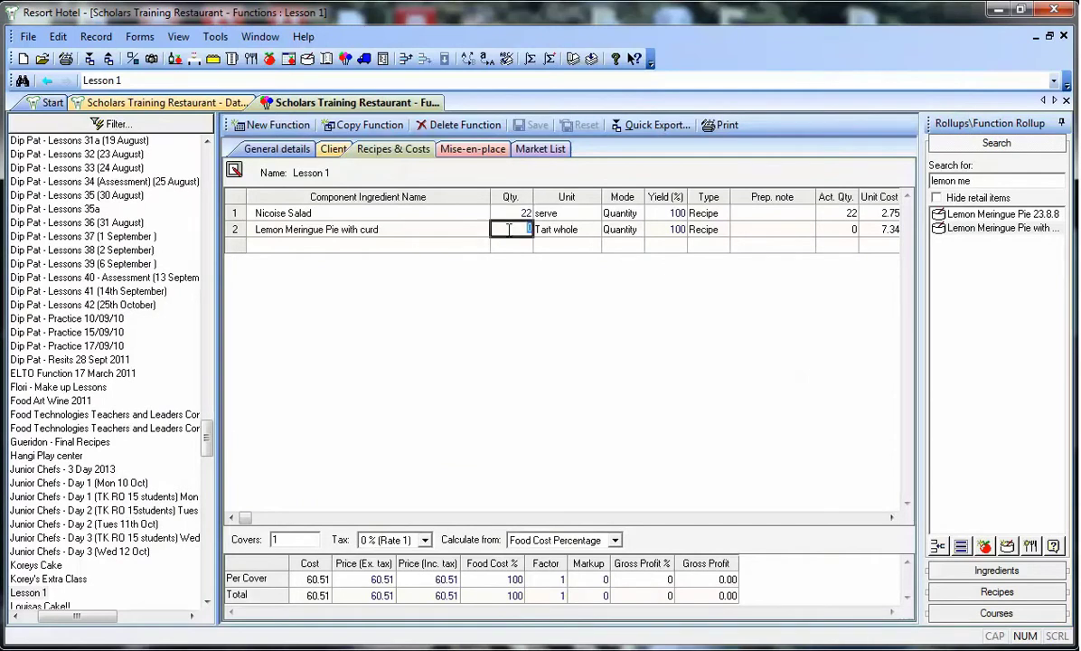
{"action": "type", "text": "11"}
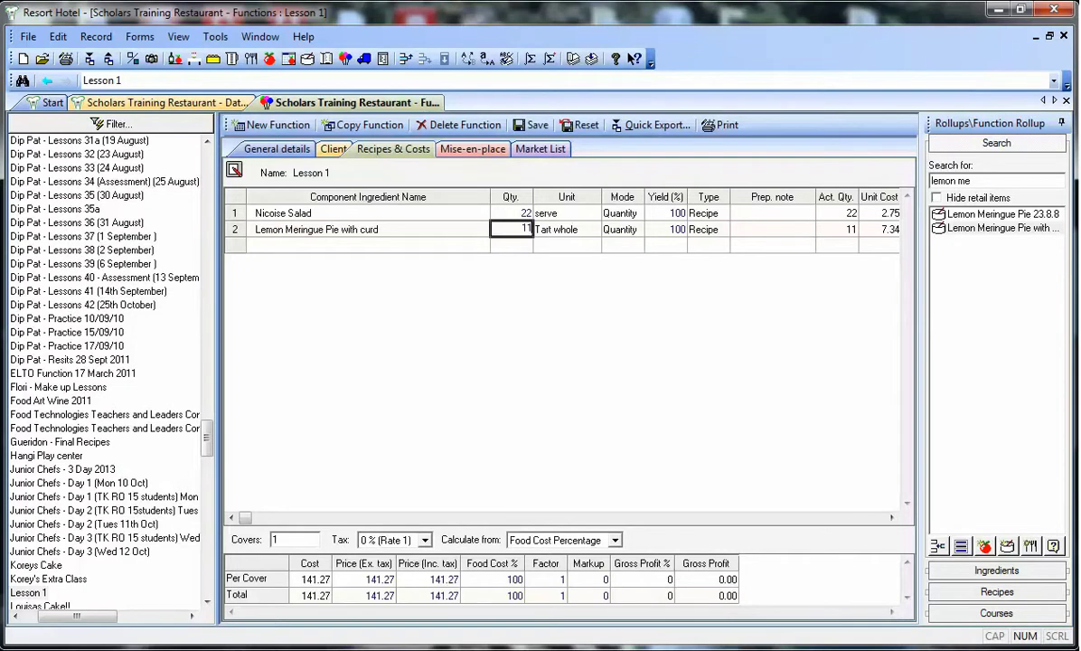
{"action": "left_click", "coordinate": [529, 124]}
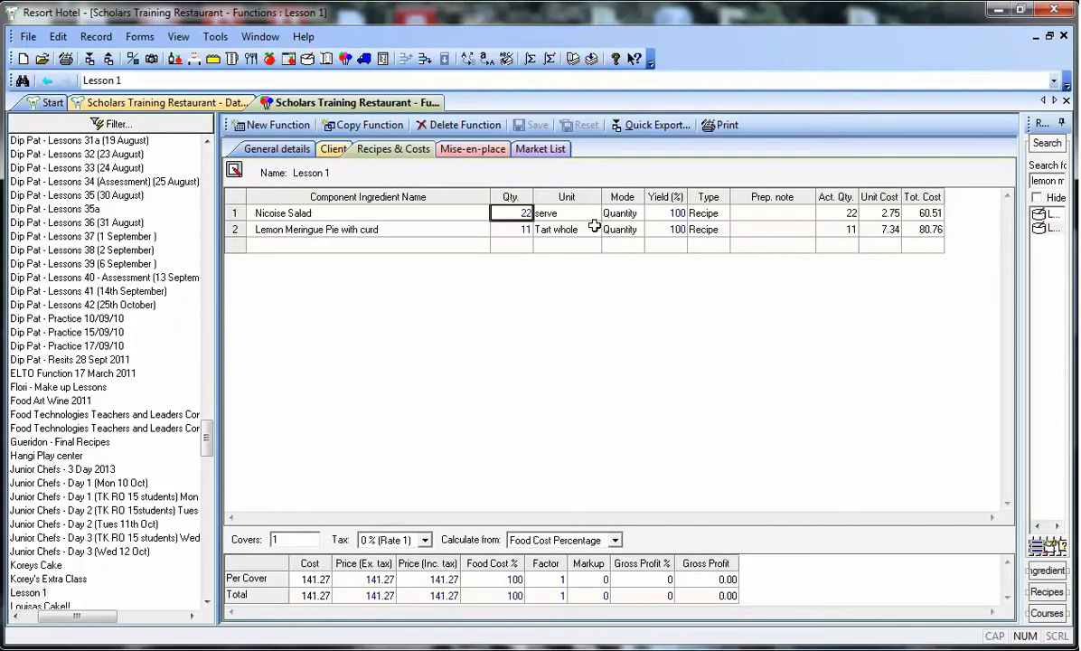
Add the prep notes "2 serves per student" to the Nicoise Salad and "between two students" to the Lemon Meringue Pie.
{"action": "left_click", "coordinate": [767, 212]}
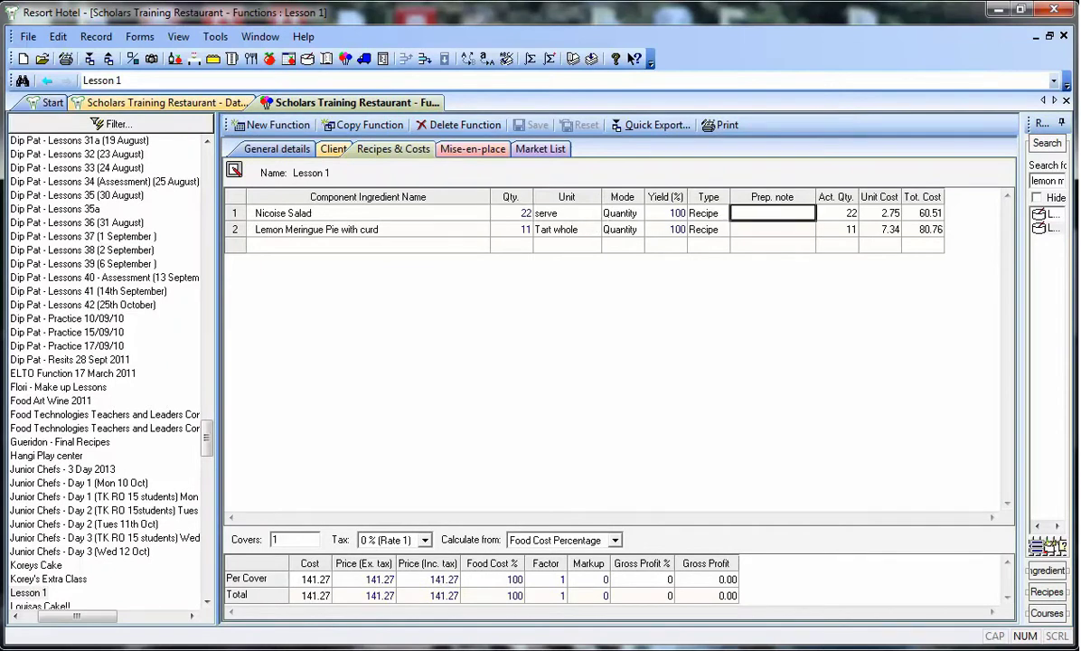
{"action": "type", "text": "2 serves per"}
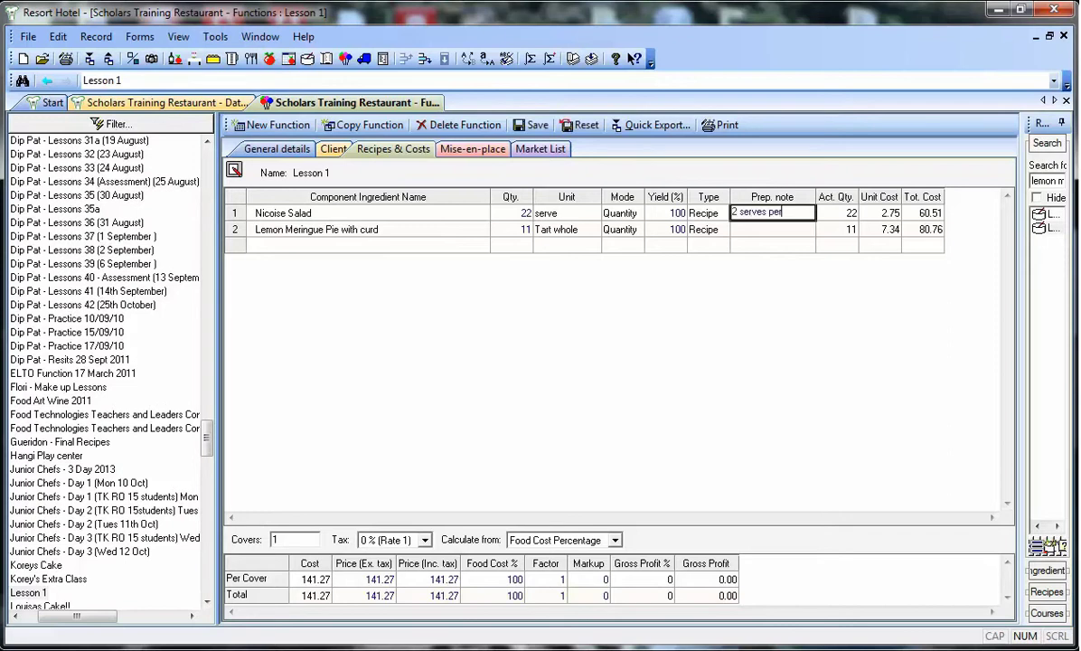
{"action": "type", "text": "dent"}
{"action": "left_click", "coordinate": [784, 229]}
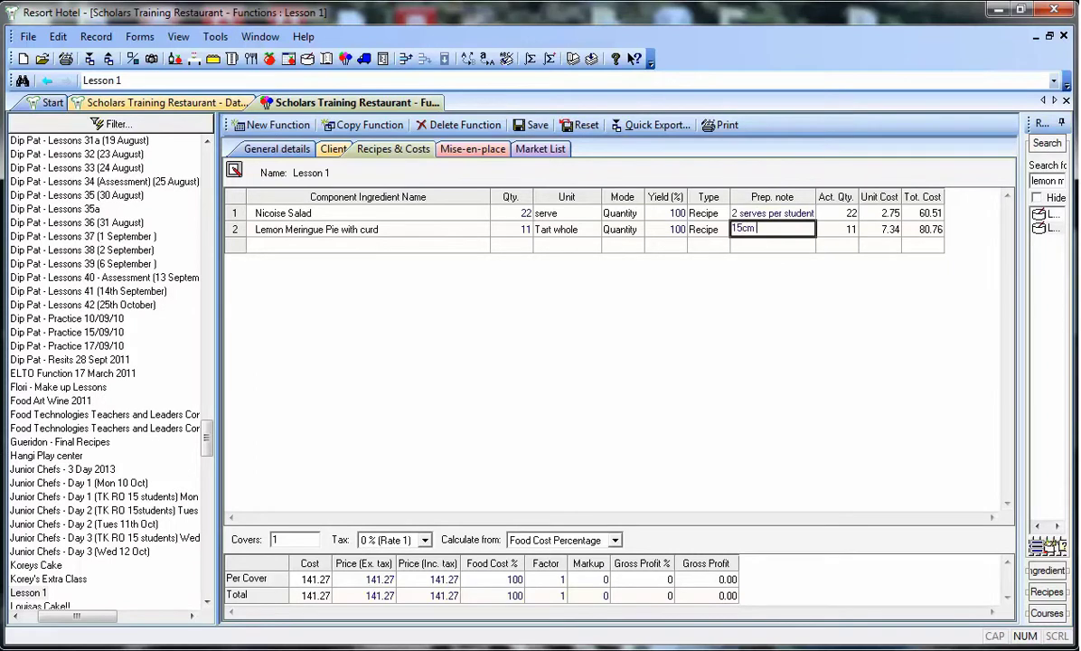
{"action": "left_click_drag", "start_coordinate": [776, 230], "coordinate": [731, 229]}
{"action": "type", "text": "be"}
{"action": "type", "text": "tween two students"}
Check the unit and total costs of both recipes and set the function's covers to 10.
{"action": "left_click", "coordinate": [881, 215]}
{"action": "left_click", "coordinate": [881, 229]}
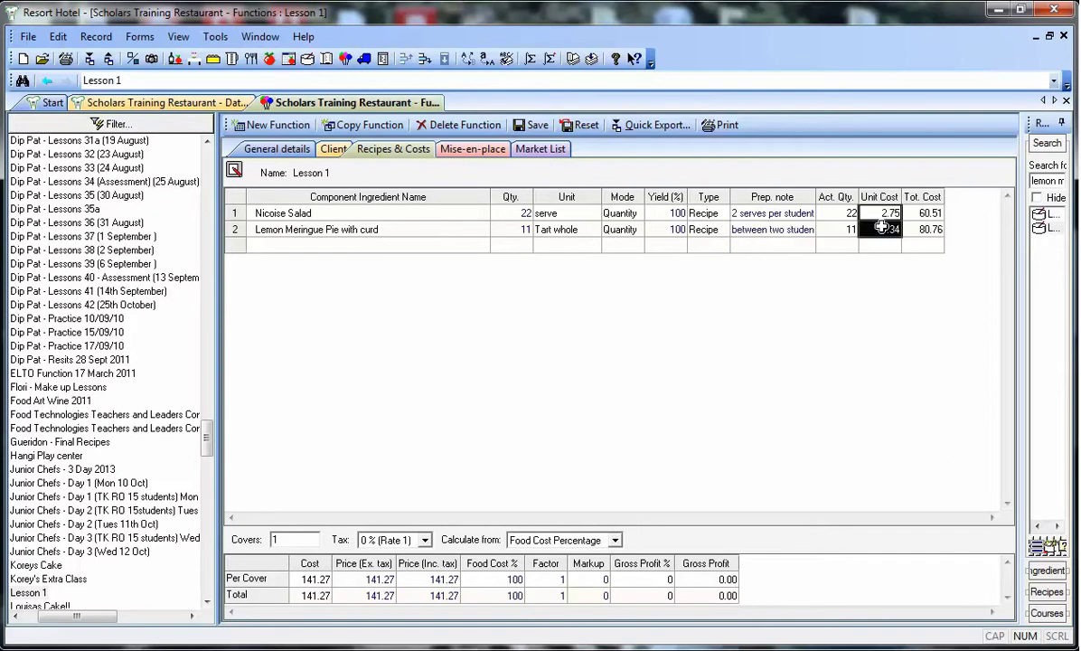
{"action": "left_click", "coordinate": [884, 215]}
{"action": "left_click", "coordinate": [882, 230]}
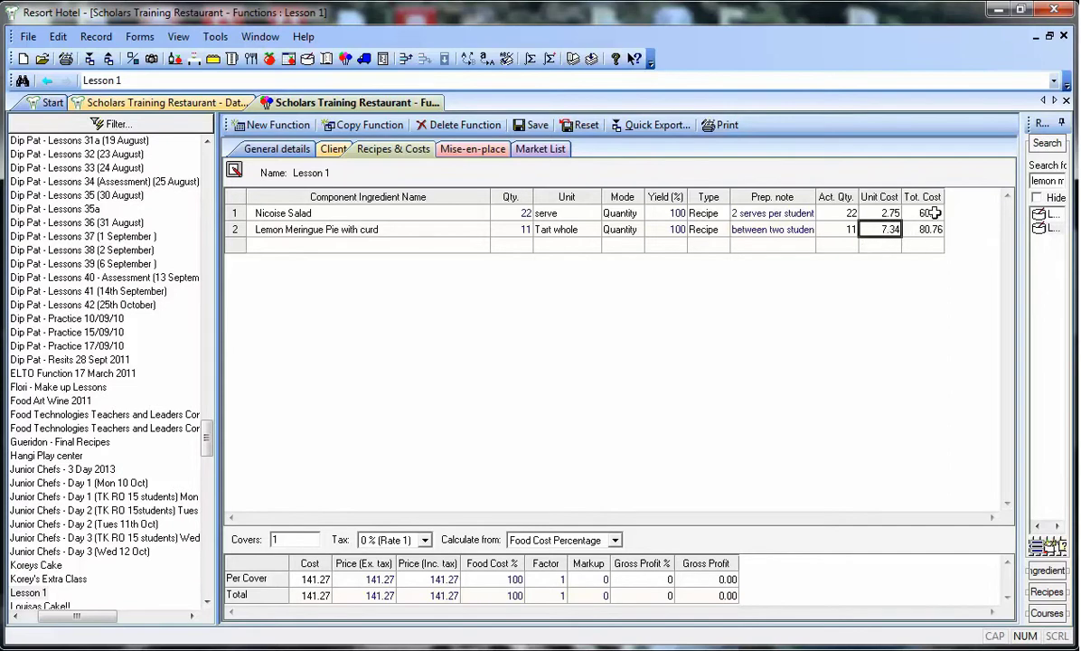
{"action": "left_click", "coordinate": [912, 213]}
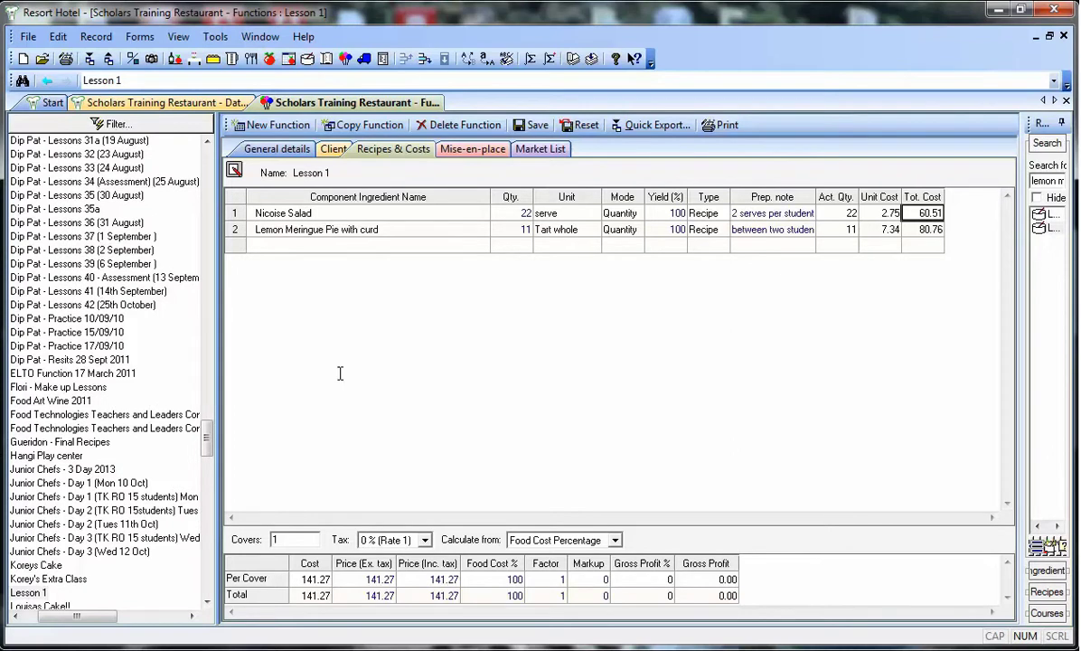
{"action": "left_click", "coordinate": [287, 540]}
{"action": "type", "text": "0"}
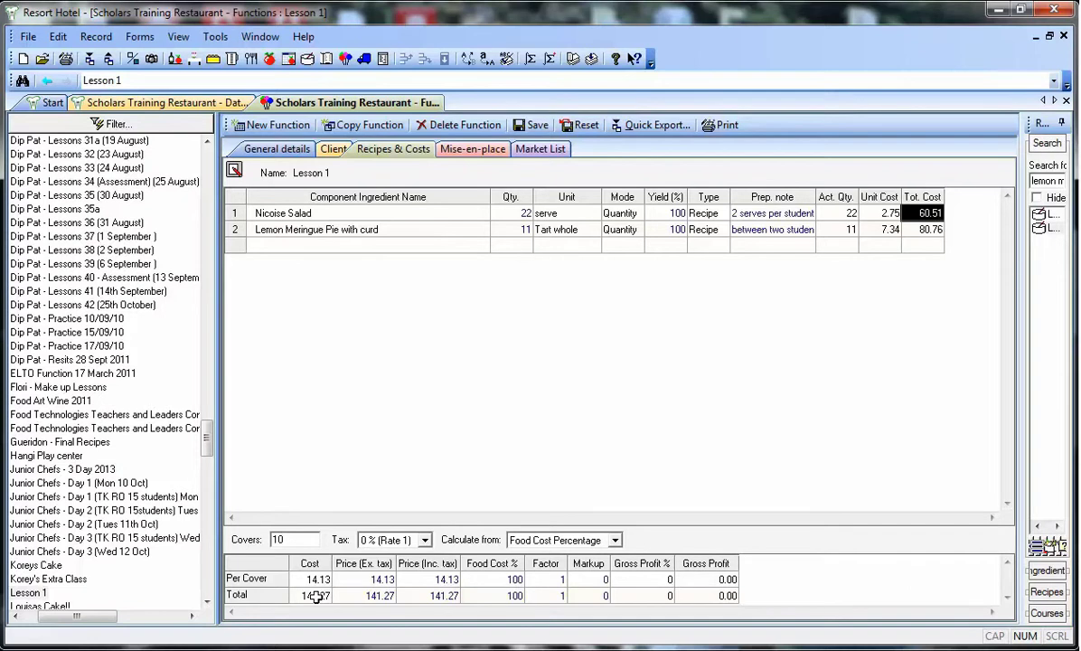
Build the function's market list and compare the required quantities with the order quantities.
{"action": "left_click", "coordinate": [536, 150]}
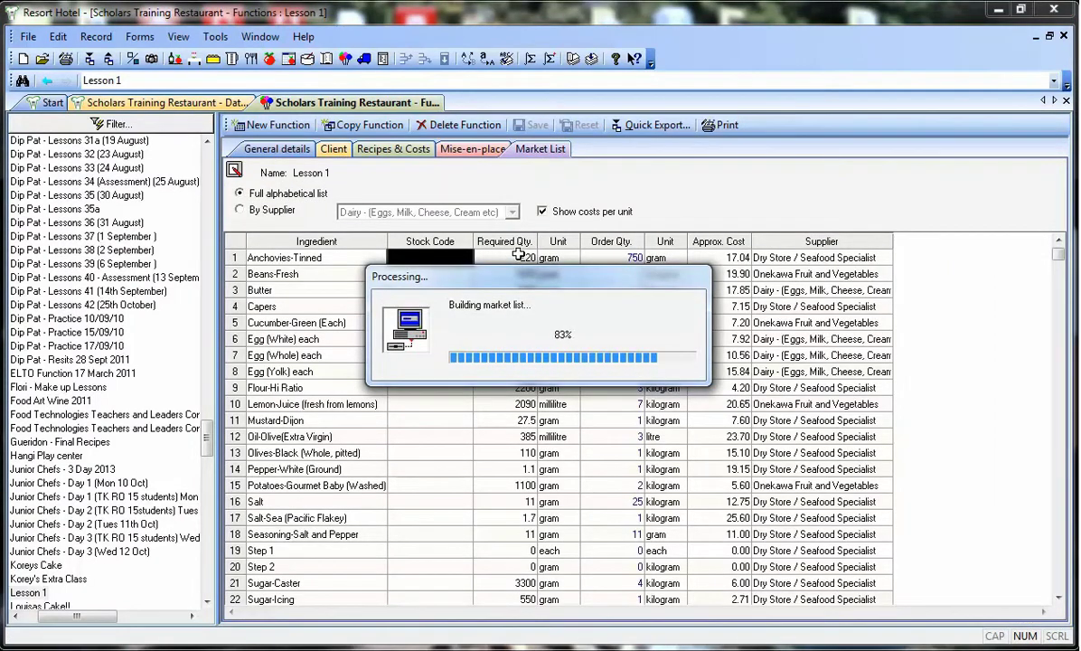
{"action": "left_click_drag", "start_coordinate": [517, 254], "coordinate": [516, 405]}
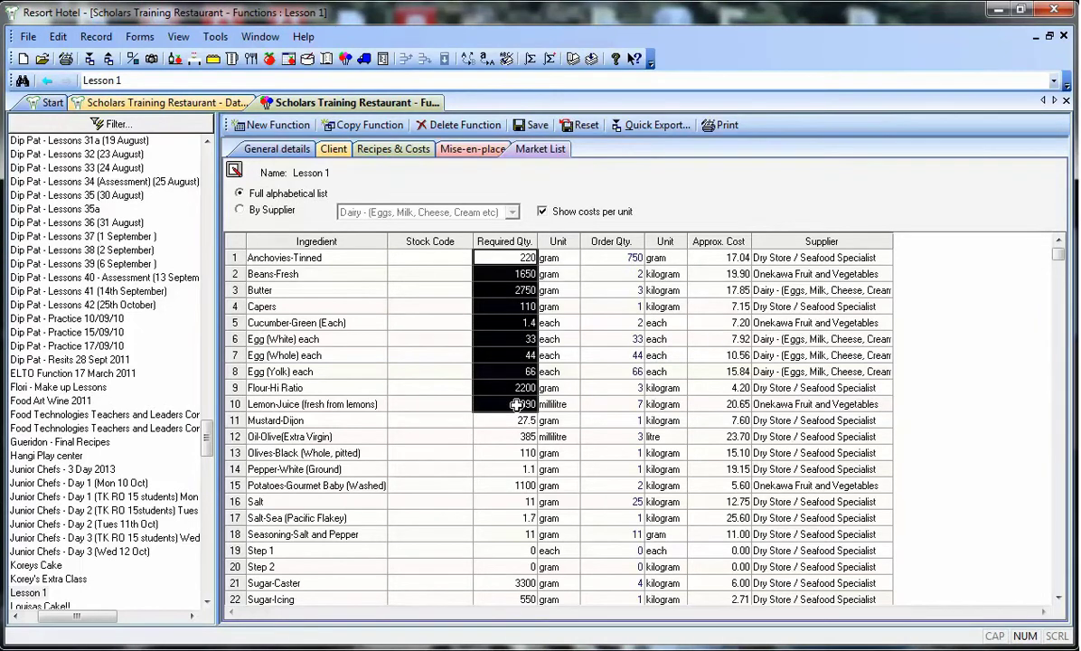
{"action": "left_click_drag", "start_coordinate": [606, 256], "coordinate": [613, 286]}
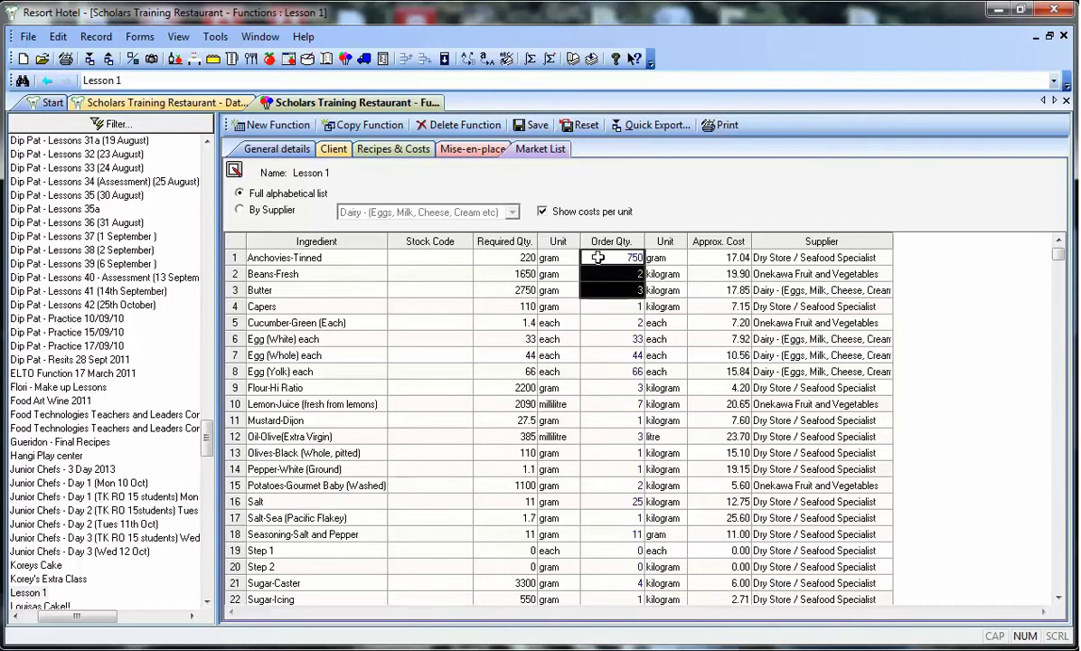
Set the order quantity of tinned anchovies to 220 grams, check the remaining ingredients, and save the function.
{"action": "left_click", "coordinate": [604, 257]}
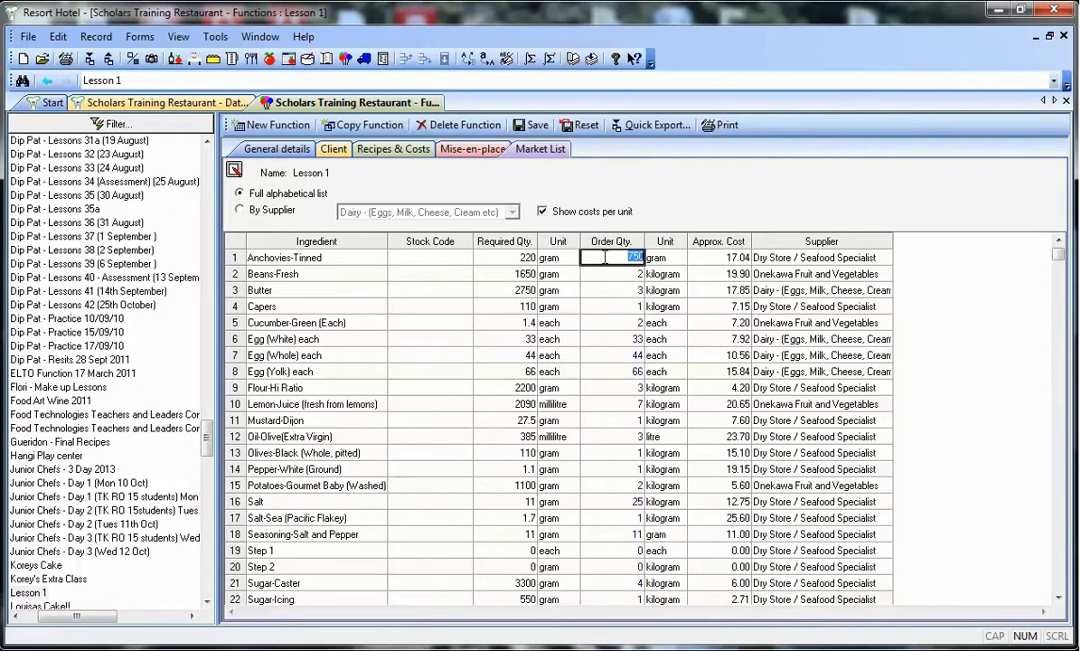
{"action": "type", "text": "220"}
{"action": "left_click", "coordinate": [506, 258]}
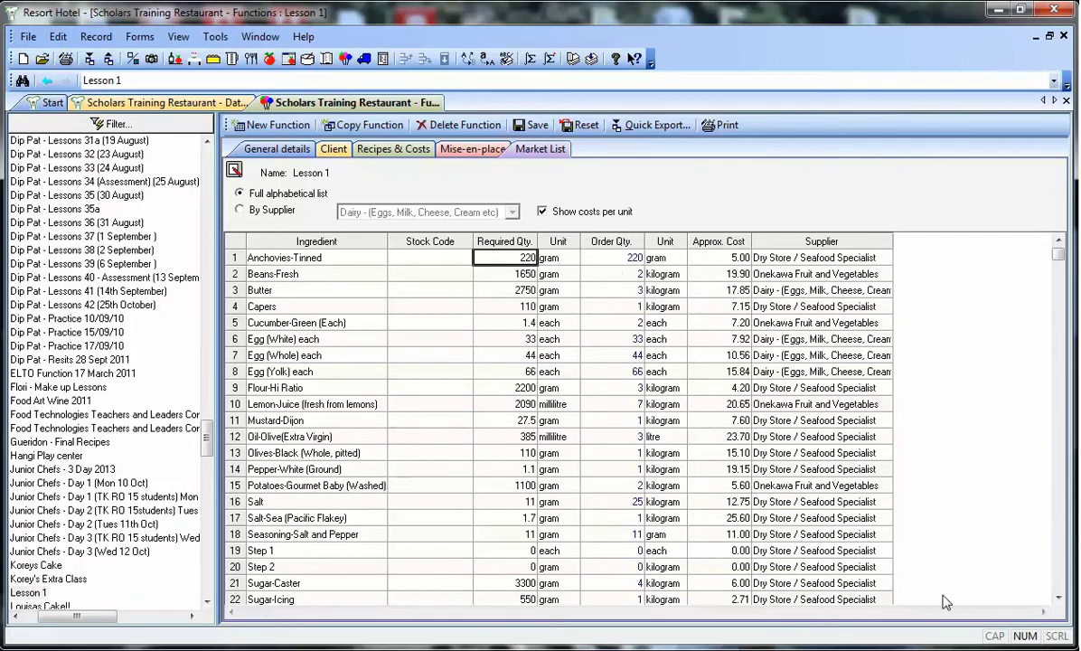
{"action": "left_click", "coordinate": [1058, 598]}
{"action": "left_click", "coordinate": [1058, 599]}
{"action": "left_click", "coordinate": [1058, 598]}
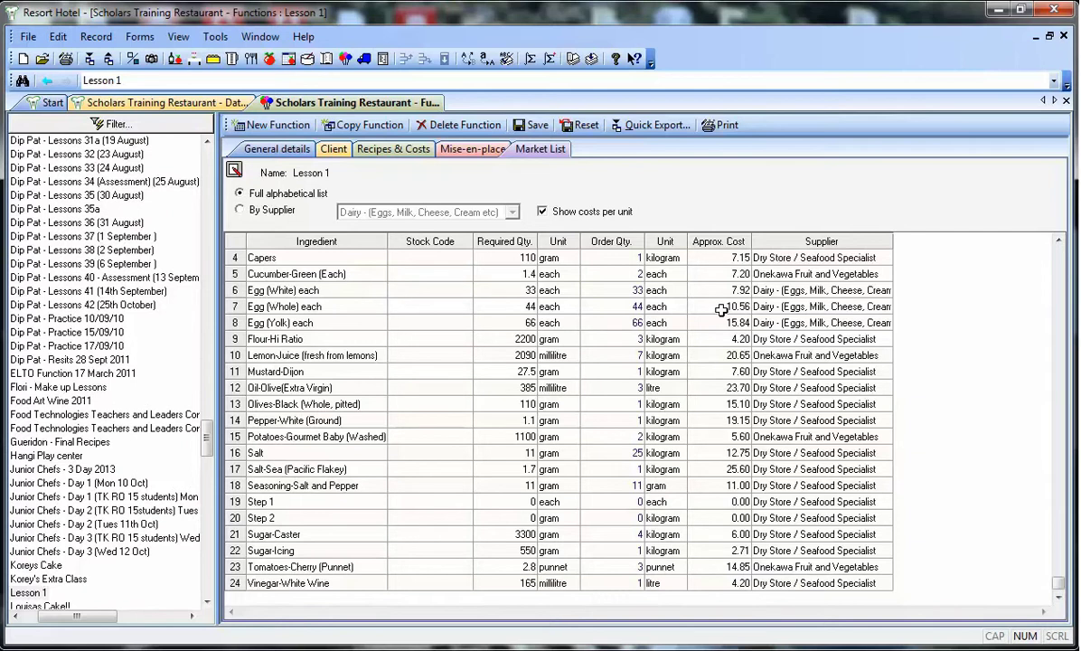
{"action": "left_click", "coordinate": [528, 125]}
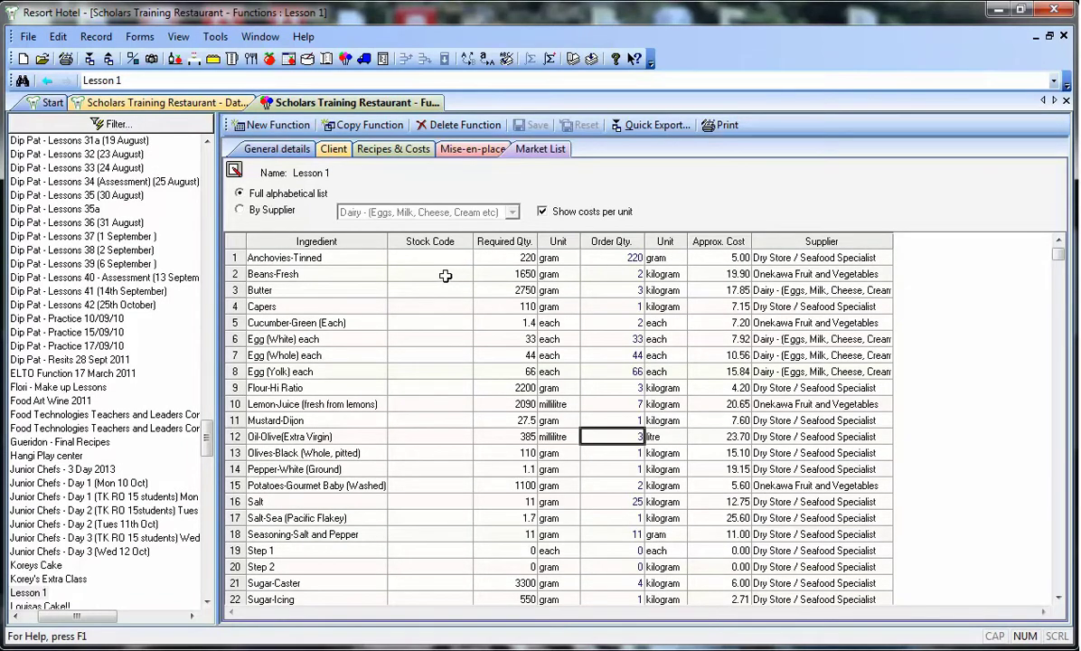
Recheck the quantities of both component recipes and return to the market list.
{"action": "left_click", "coordinate": [402, 154]}
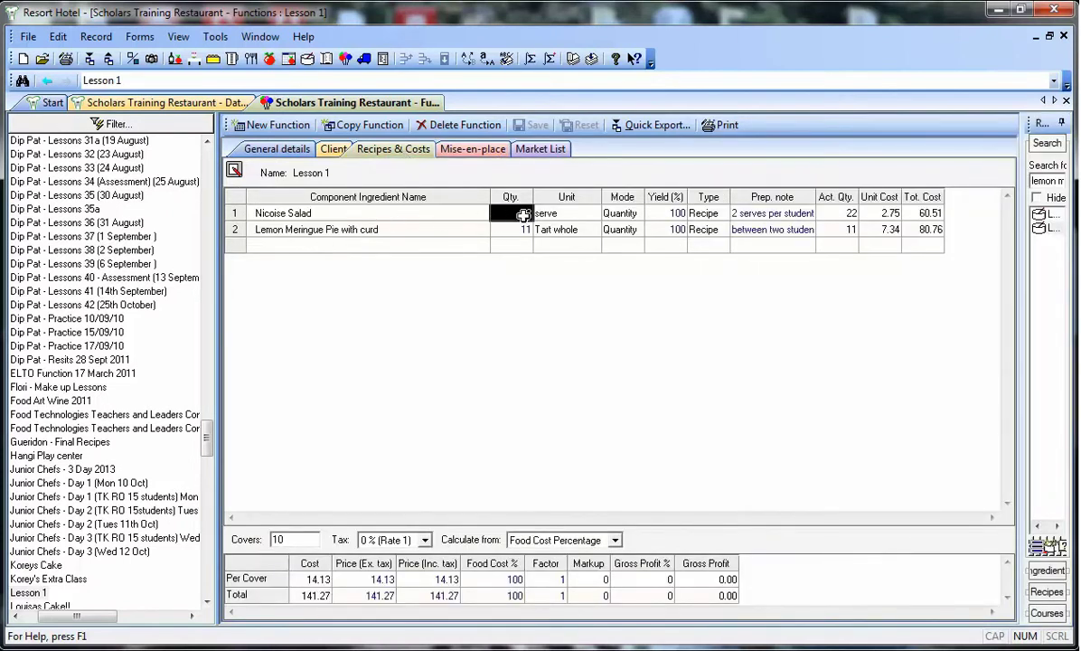
{"action": "key", "text": "Down"}
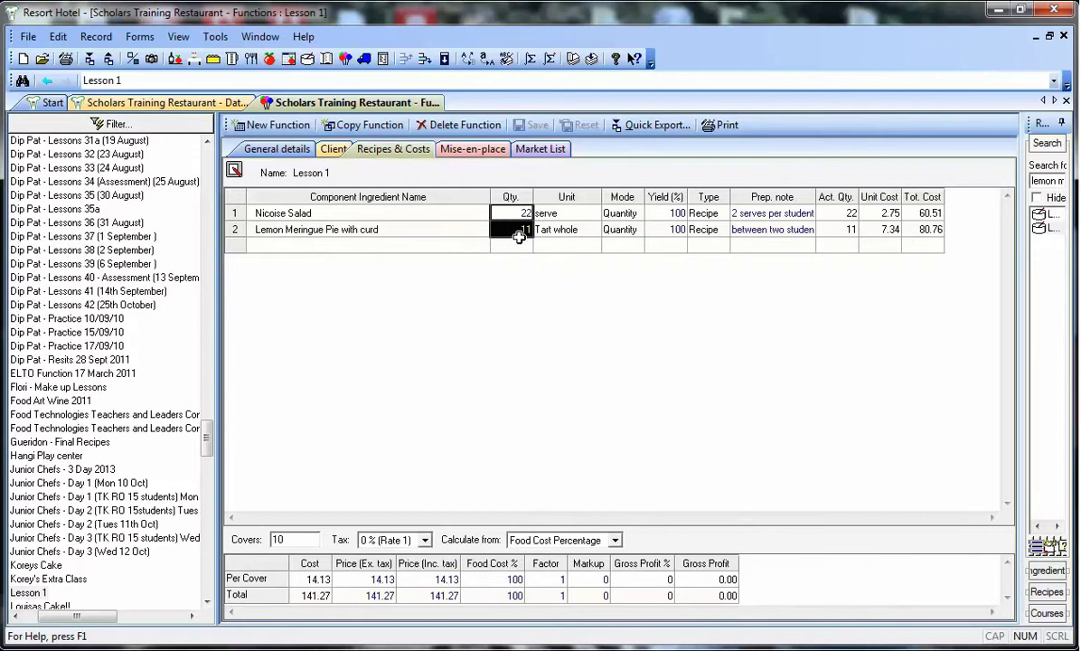
{"action": "left_click", "coordinate": [533, 149]}
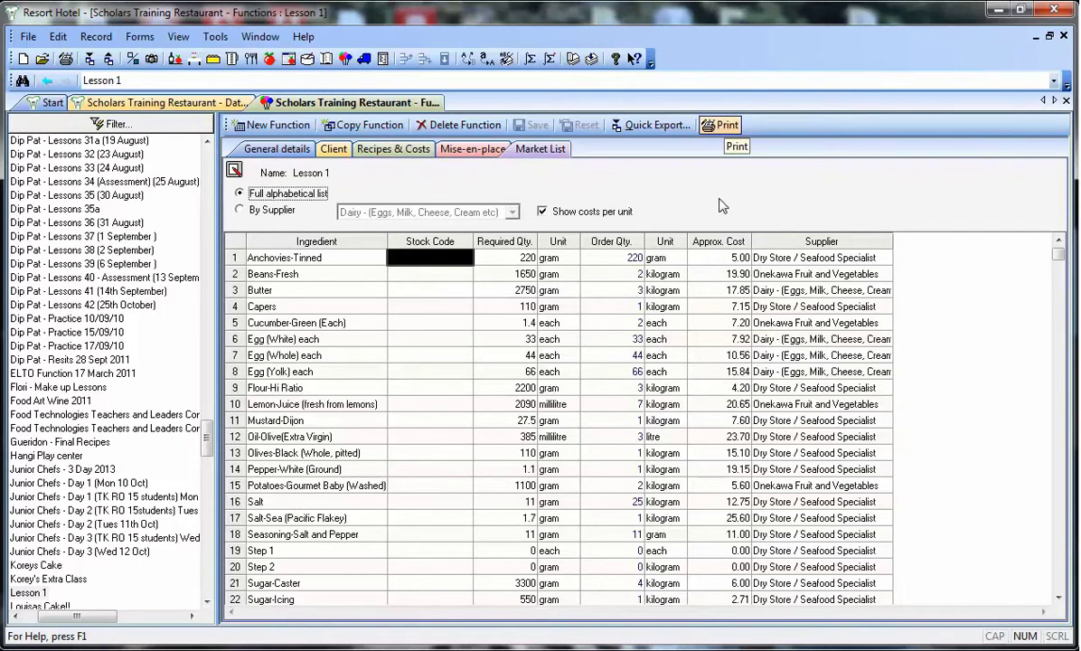
Generate a Supplier Based Listing market list report titled "lesson 1 chefs level 4" for the Lesson 1 function.
{"action": "left_click", "coordinate": [723, 128]}
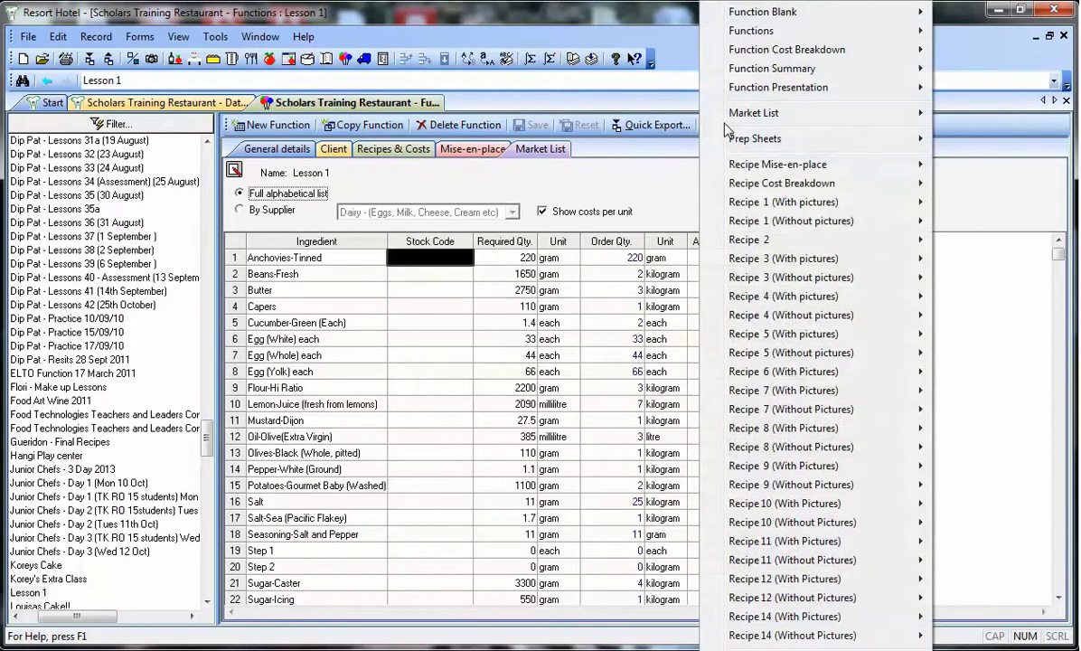
{"action": "mouse_move", "coordinate": [750, 121]}
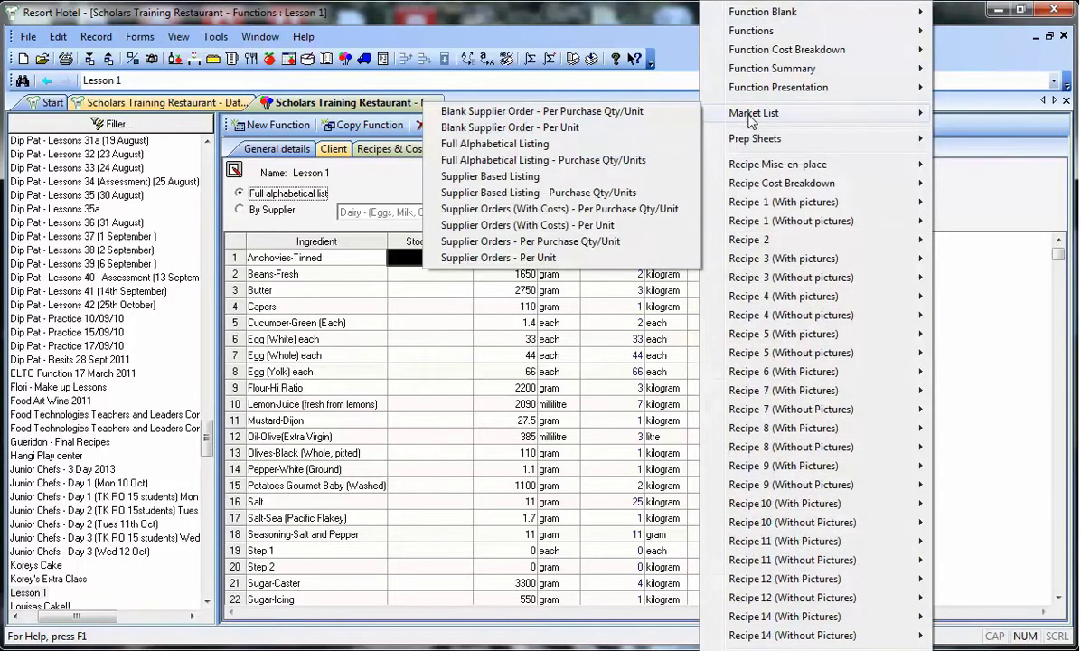
{"action": "left_click", "coordinate": [529, 177]}
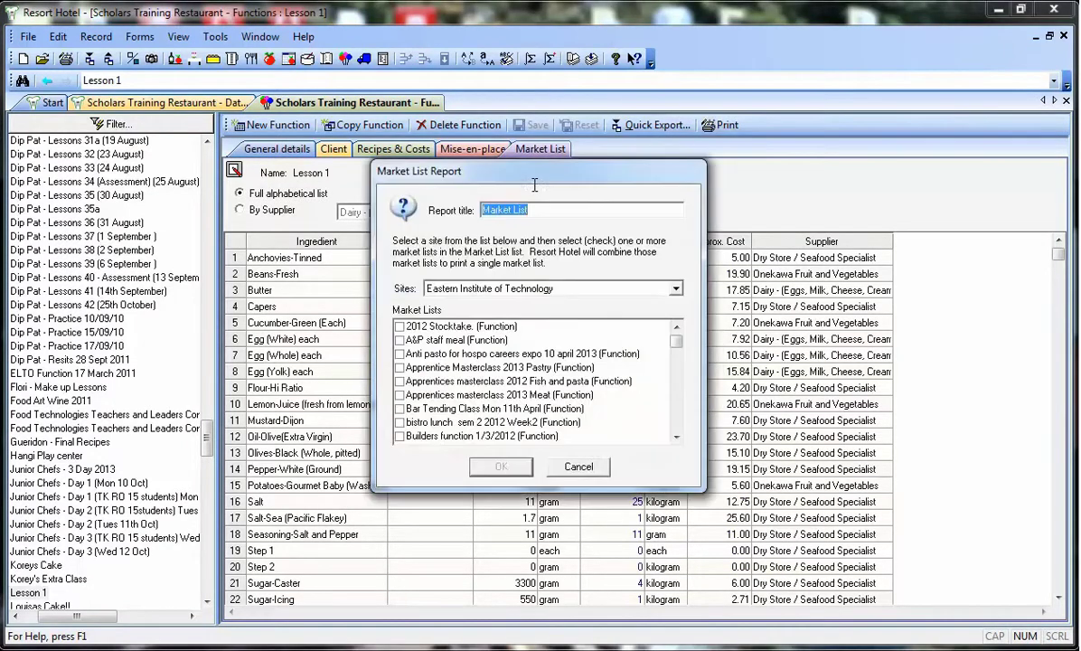
{"action": "left_click", "coordinate": [533, 210]}
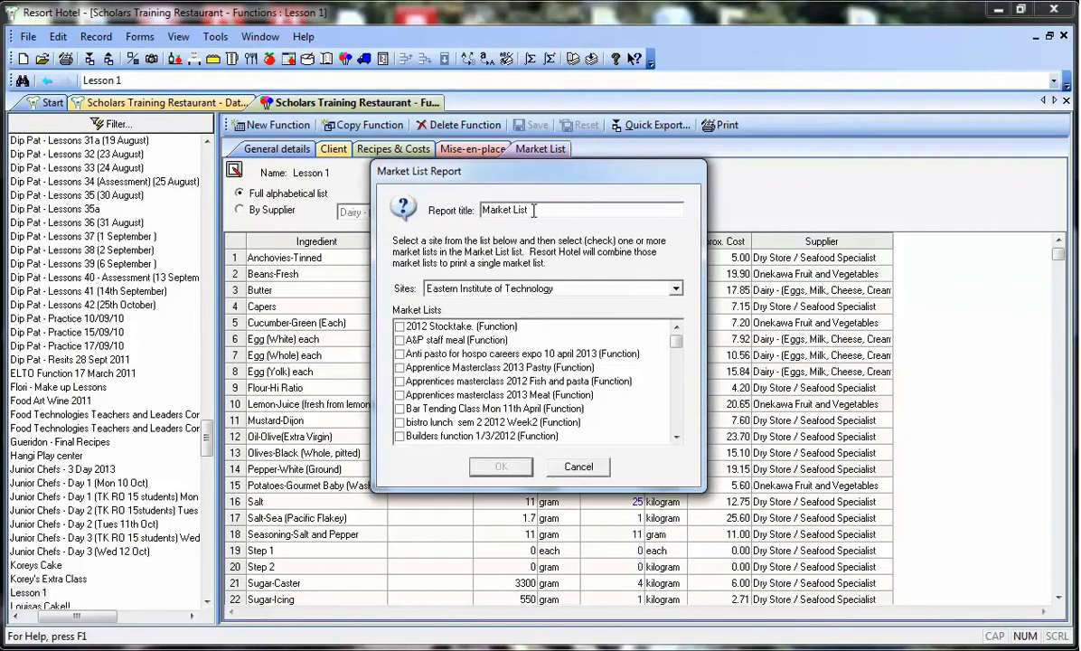
{"action": "left_click_drag", "start_coordinate": [533, 210], "coordinate": [476, 212]}
{"action": "type", "text": "lesson 1 chefs level 4"}
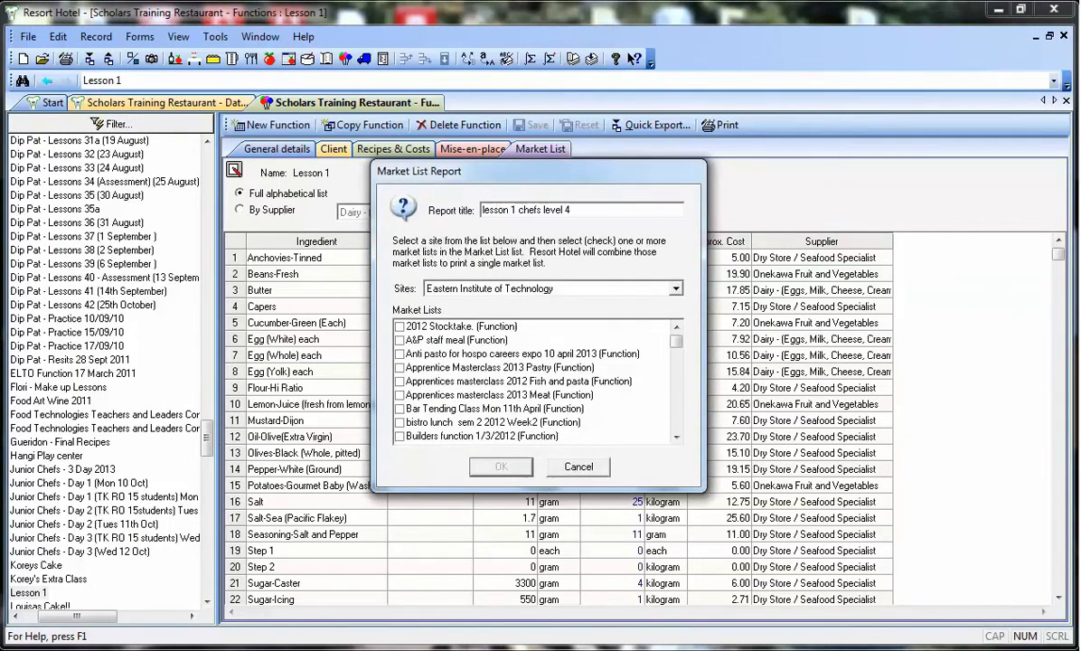
{"action": "left_click_drag", "start_coordinate": [676, 341], "coordinate": [676, 401]}
{"action": "left_click", "coordinate": [399, 353]}
{"action": "left_click", "coordinate": [496, 470]}
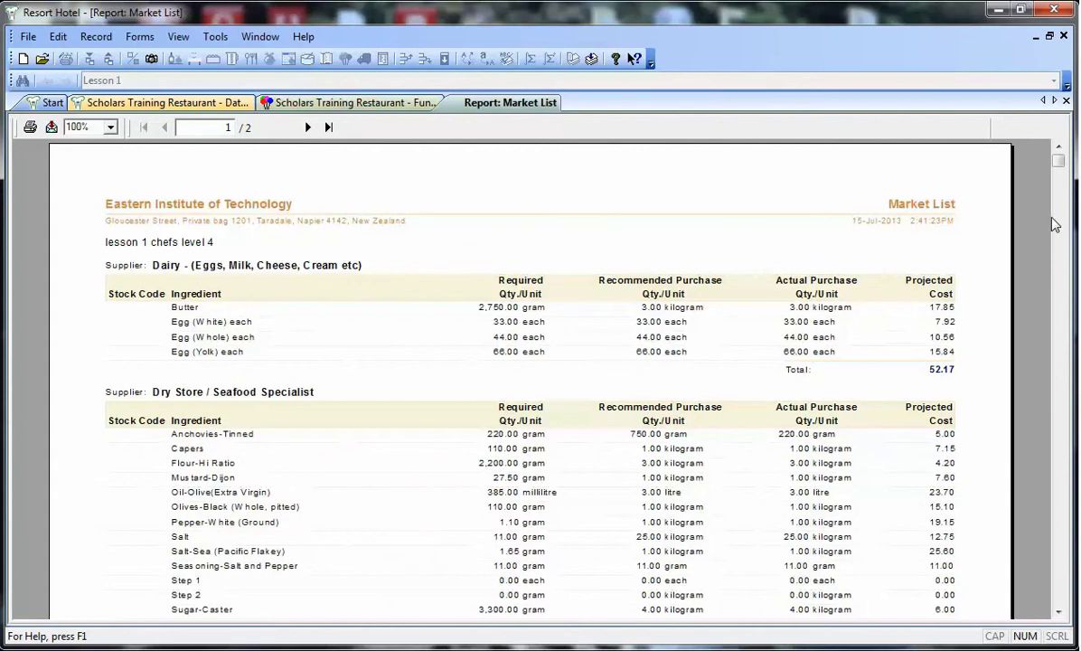
Review the supplier sections on both pages of the market list report and close it.
{"action": "left_click_drag", "start_coordinate": [1058, 160], "coordinate": [1071, 562]}
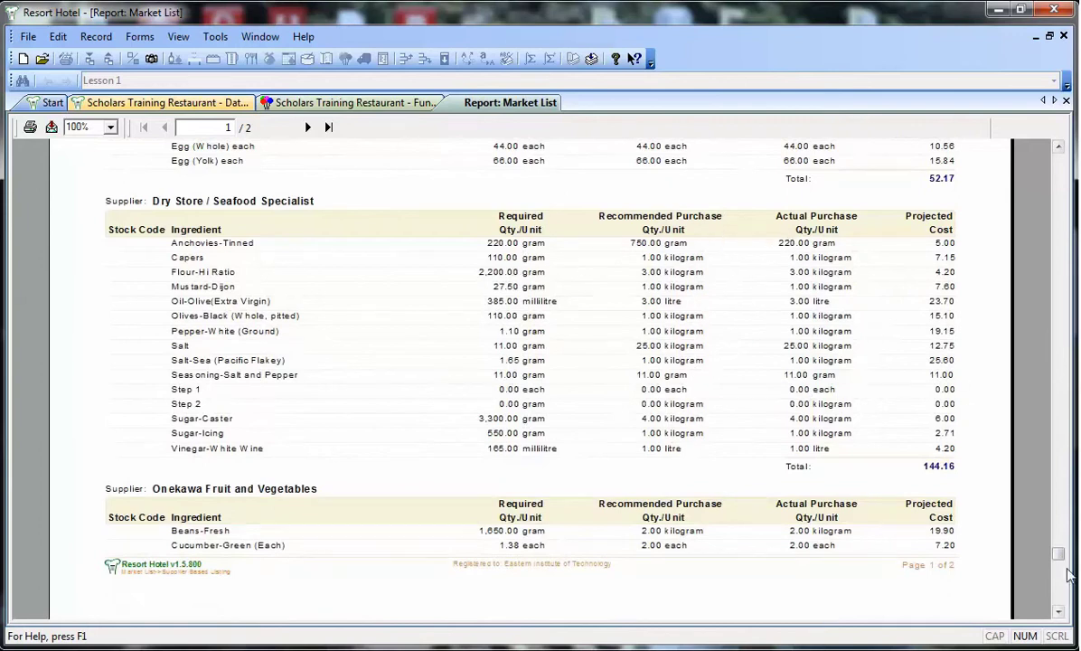
{"action": "scroll", "coordinate": [949, 561], "scroll_direction": "up", "scroll_amount": 3}
{"action": "left_click", "coordinate": [307, 127]}
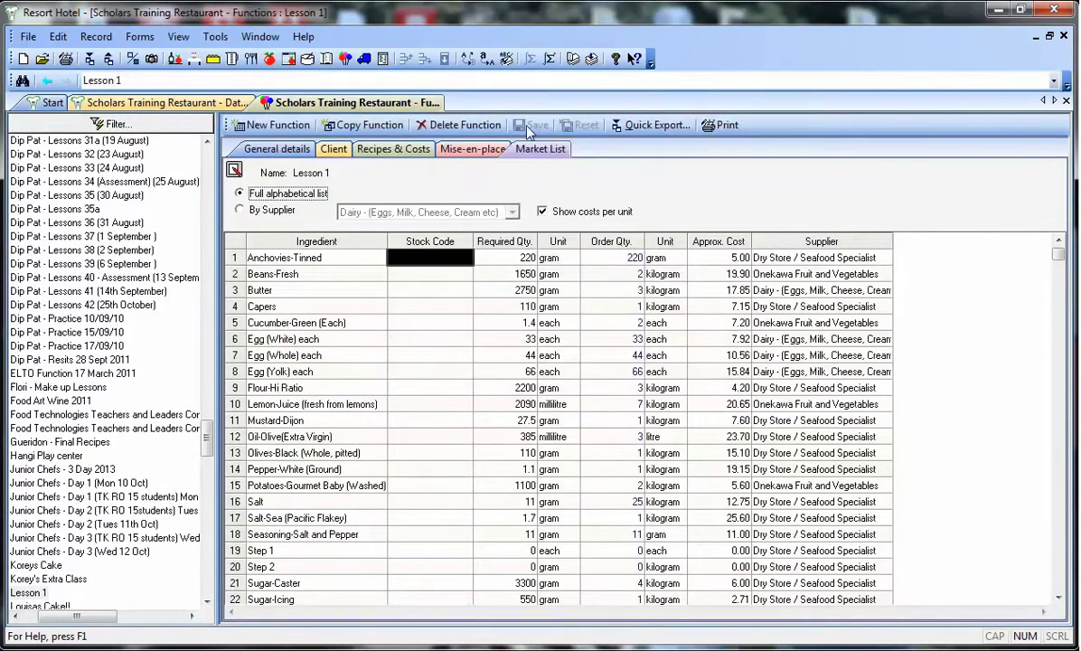
Generate the One Function cost breakdown report for Lesson 1, review its details and costs, and close it.
{"action": "left_click", "coordinate": [720, 126]}
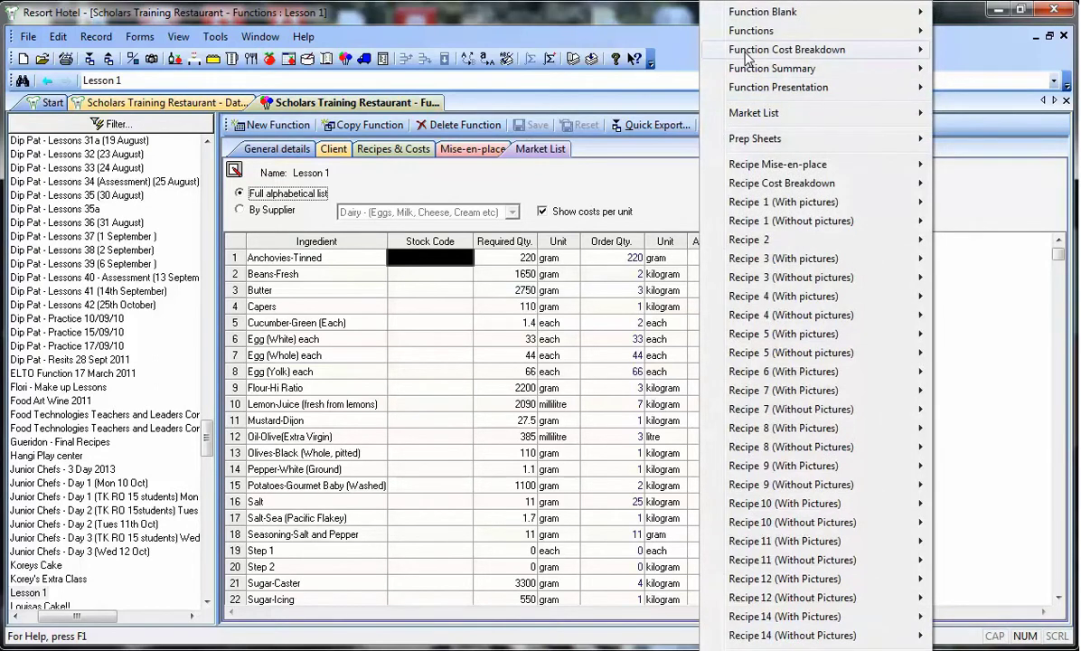
{"action": "mouse_move", "coordinate": [774, 57]}
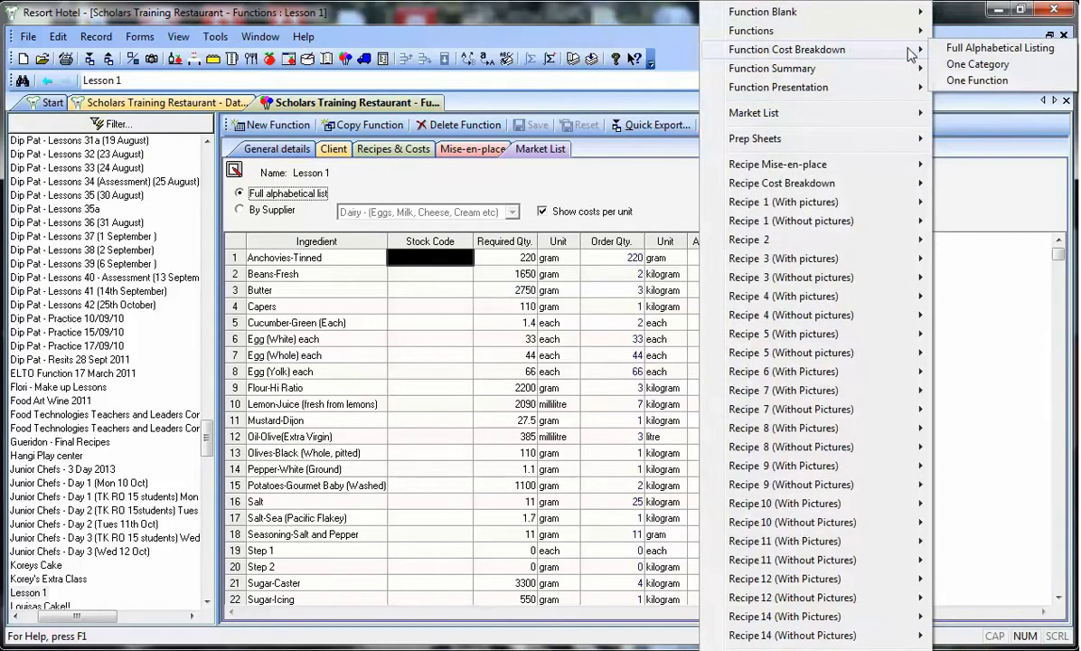
{"action": "left_click", "coordinate": [912, 76]}
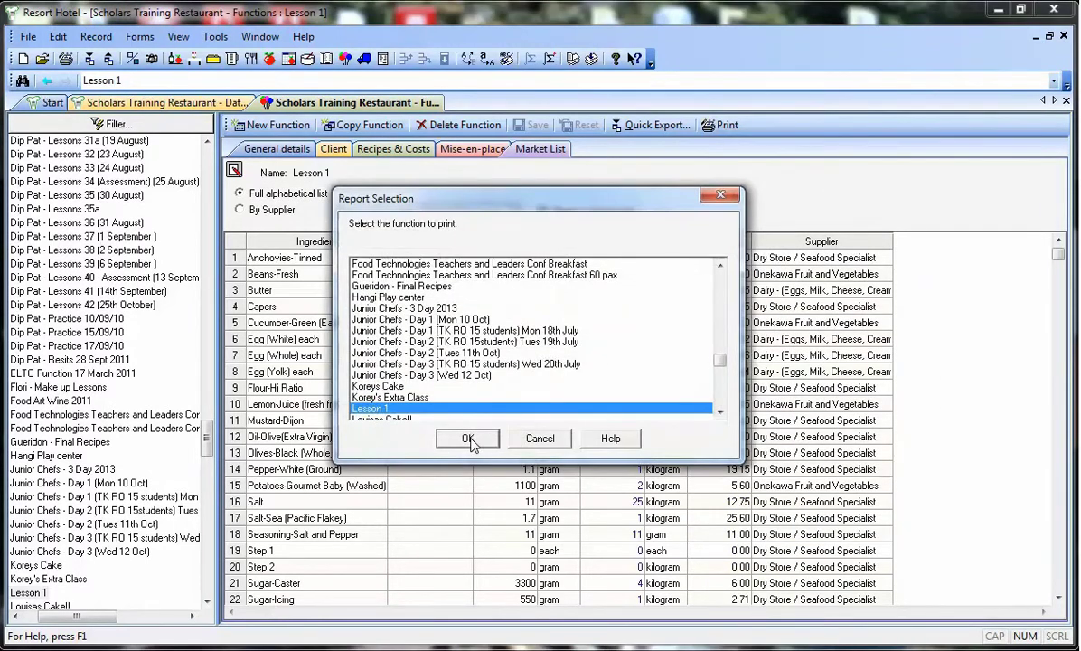
{"action": "left_click", "coordinate": [468, 439]}
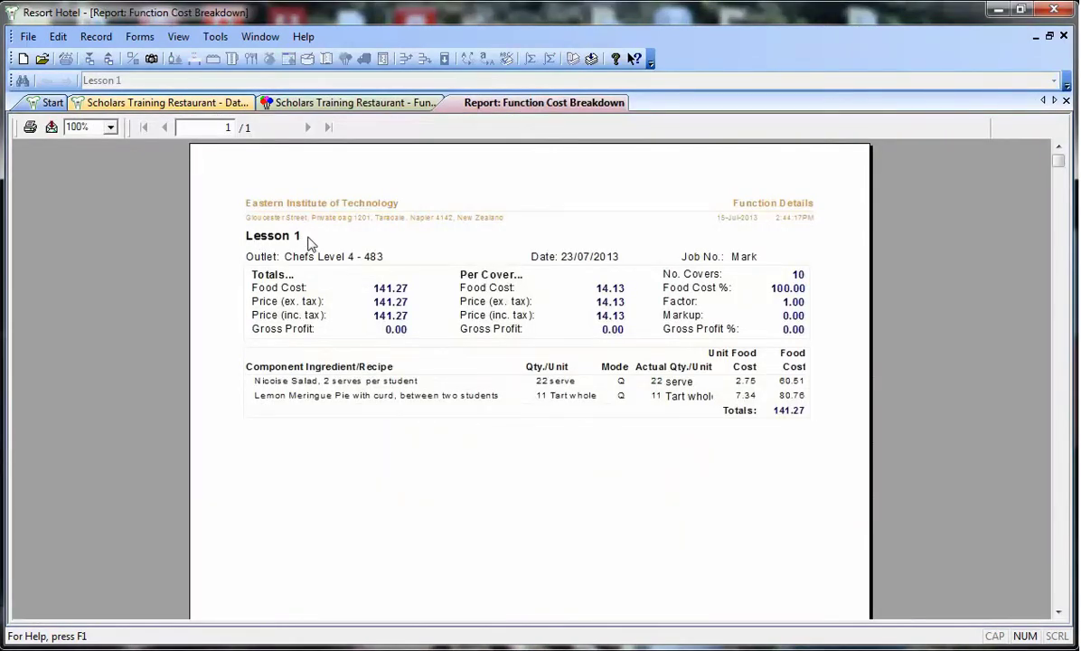
{"action": "mouse_move", "coordinate": [354, 262]}
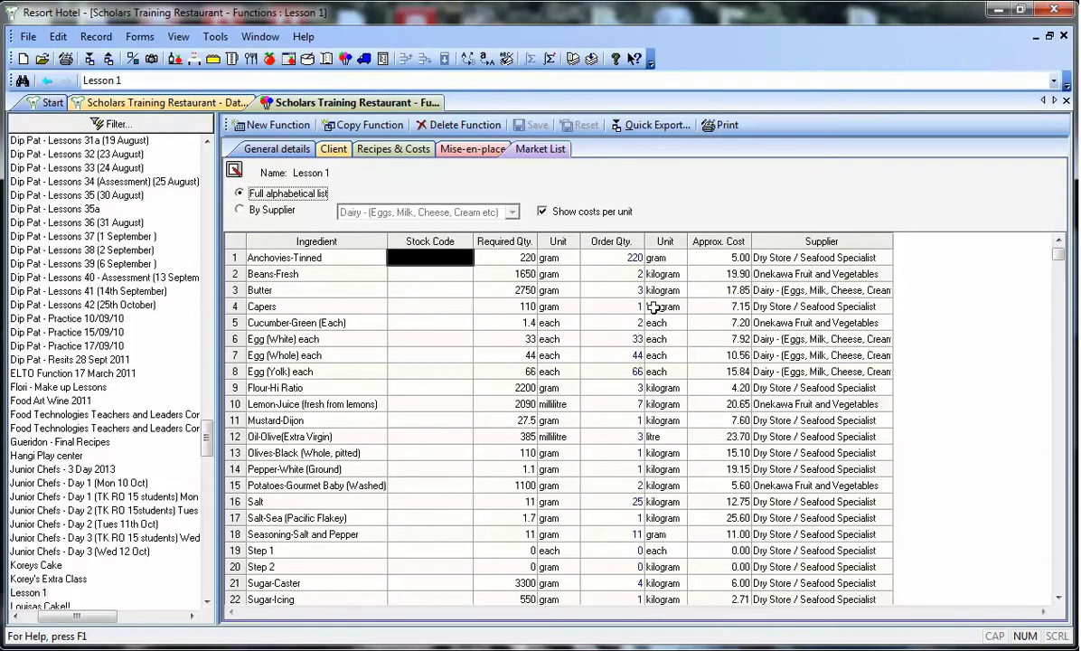
Generate the Recipe 3 (With pictures) One Function report for Lesson 1, including all sub-recipes with their quantities left unscaled.
{"action": "left_click", "coordinate": [726, 126]}
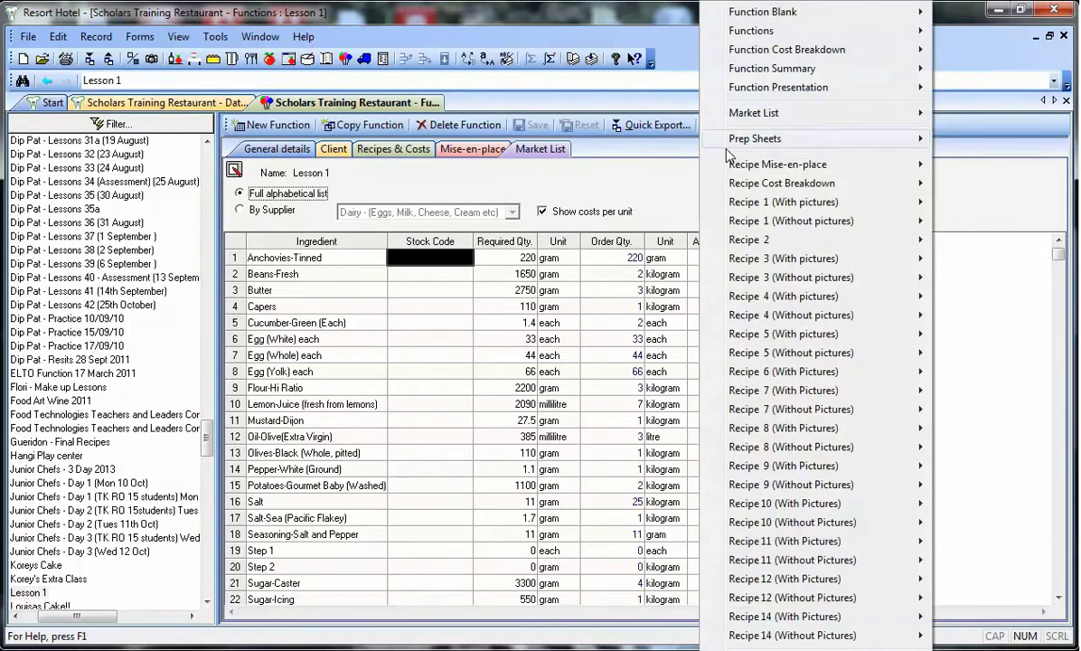
{"action": "mouse_move", "coordinate": [761, 260]}
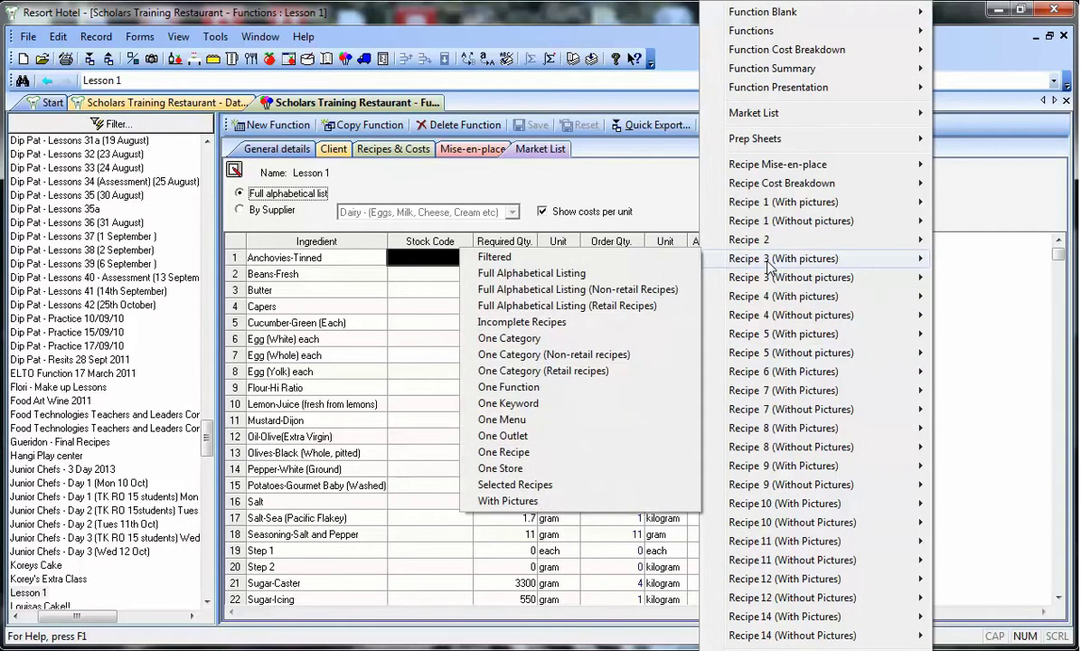
{"action": "left_click", "coordinate": [509, 387]}
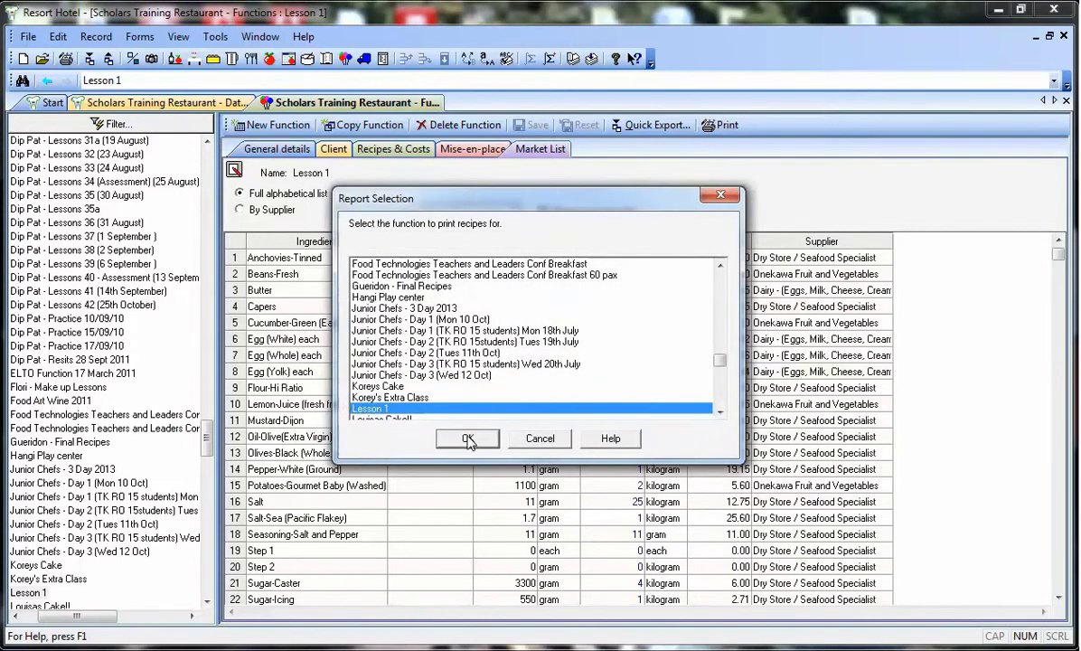
{"action": "left_click", "coordinate": [461, 440]}
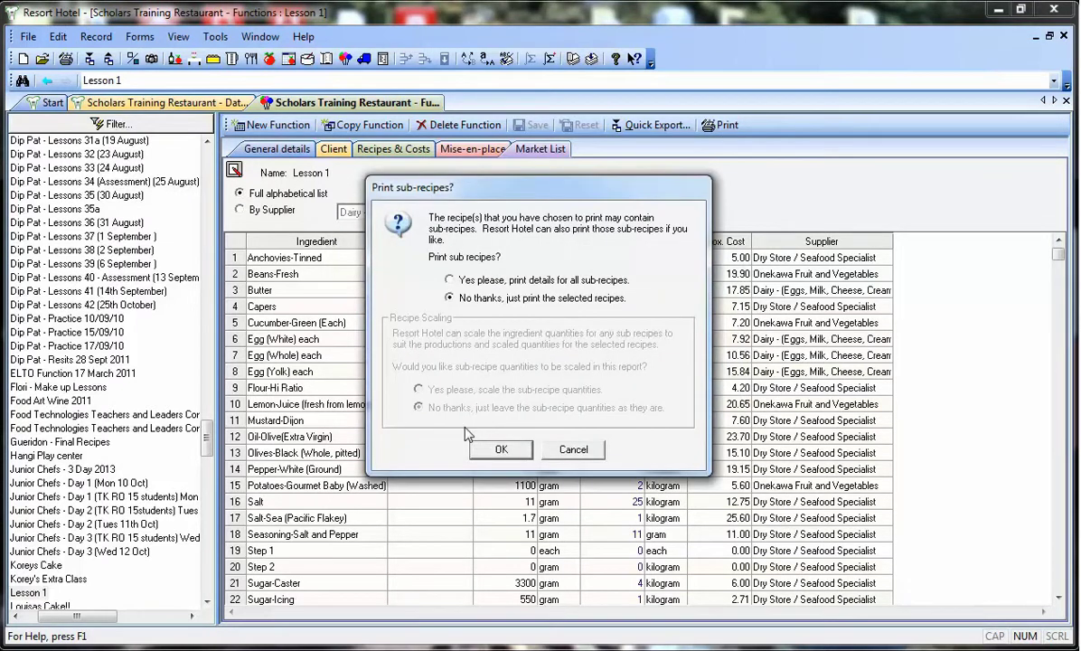
{"action": "left_click", "coordinate": [450, 281]}
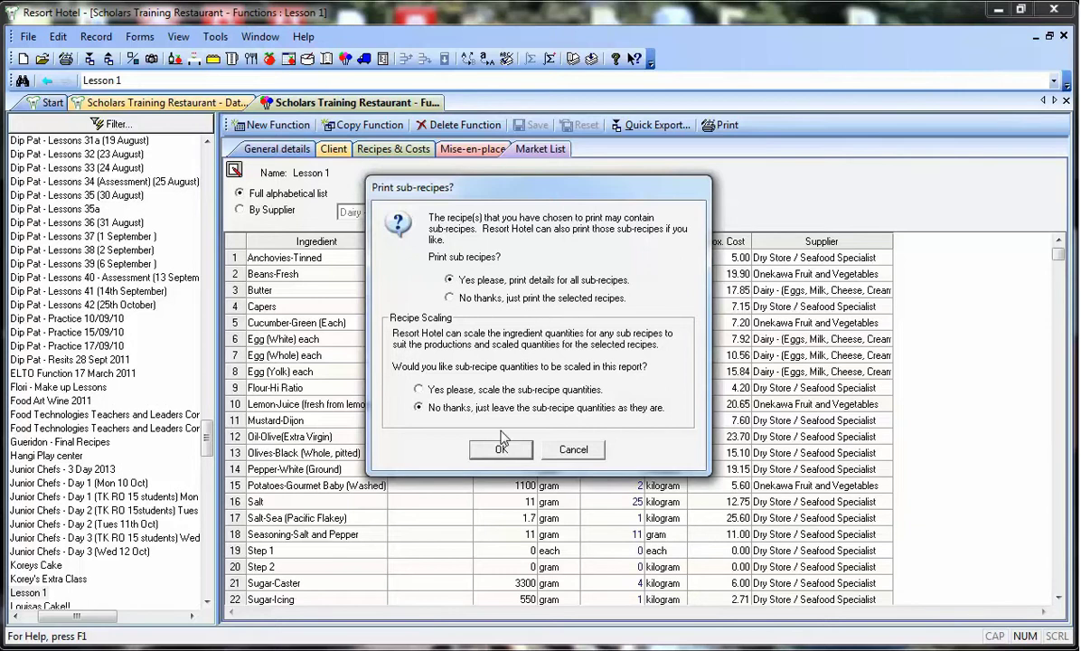
{"action": "left_click", "coordinate": [500, 446]}
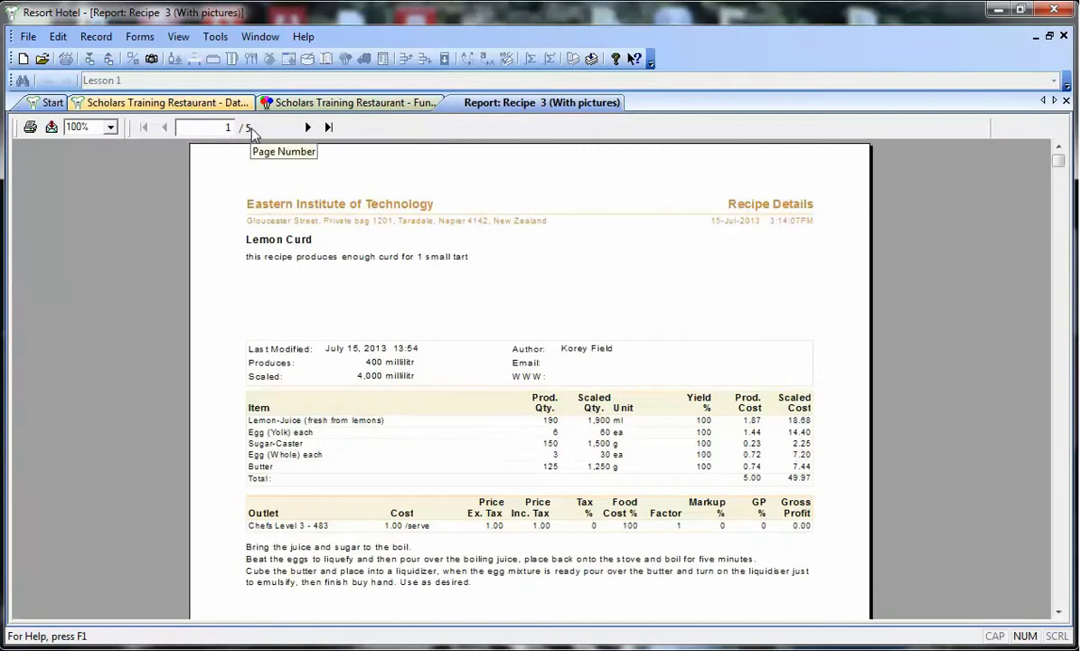
Review the Lemon Curd and Lemon Meringue Pie with curd pages of the recipe report, including ingredients, costs, picture and method.
{"action": "scroll", "coordinate": [404, 366], "scroll_direction": "down", "scroll_amount": 3}
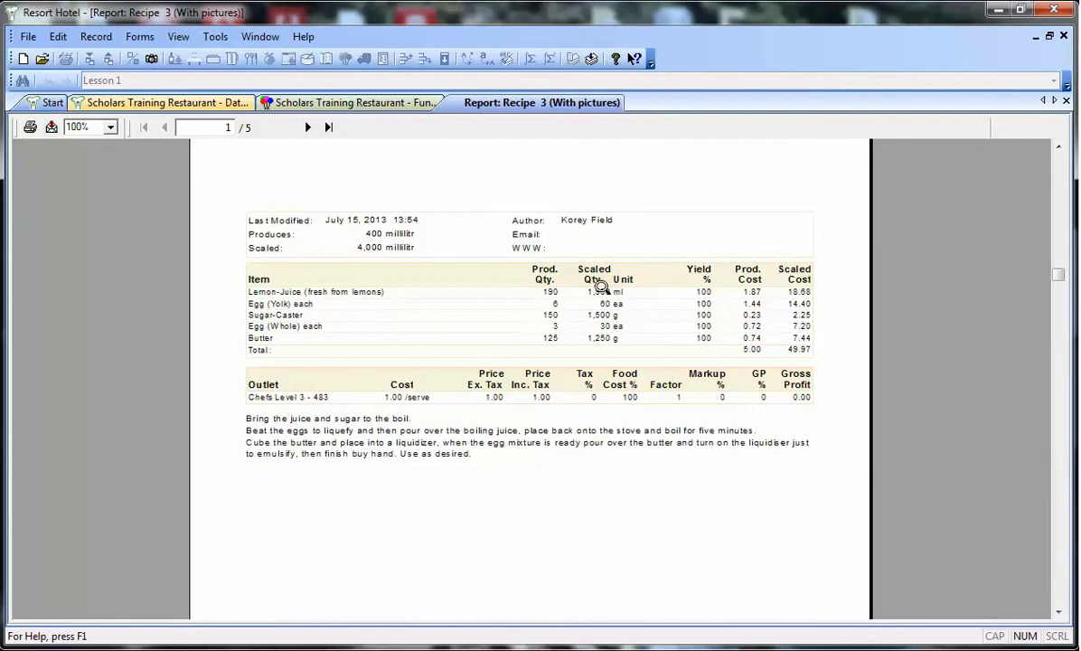
{"action": "left_click", "coordinate": [307, 128]}
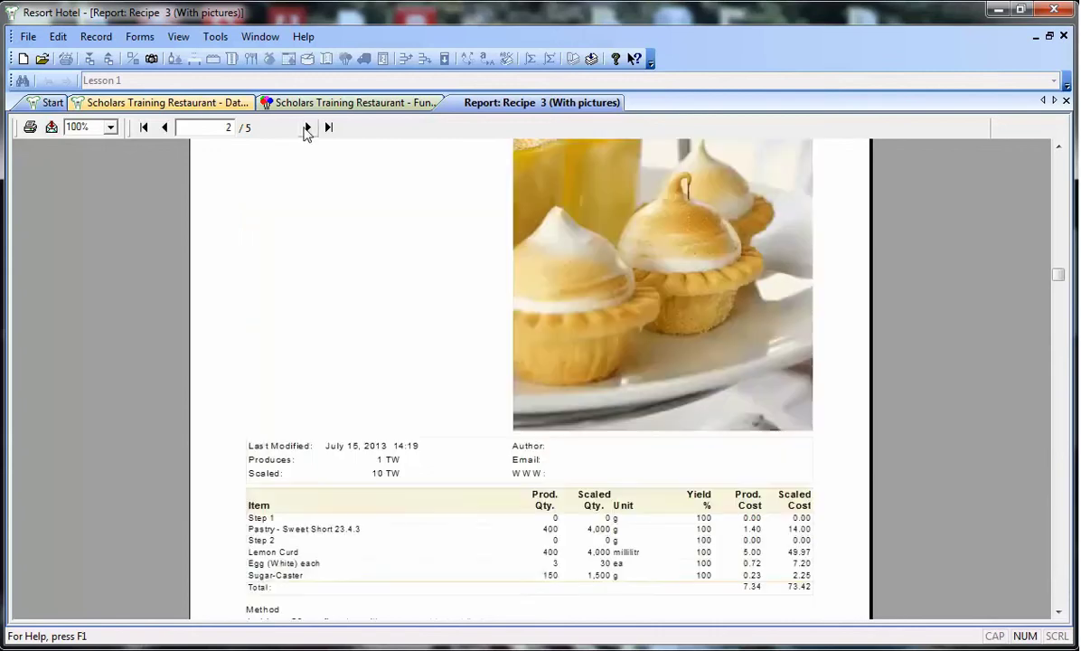
{"action": "scroll", "coordinate": [393, 287], "scroll_direction": "up", "scroll_amount": 3}
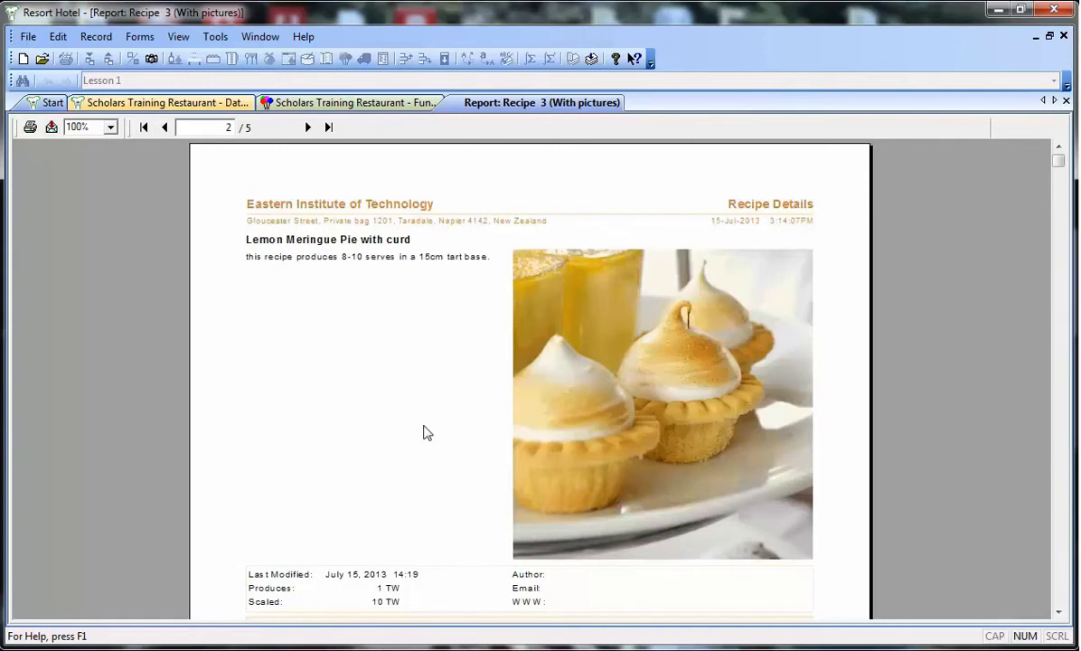
{"action": "scroll", "coordinate": [428, 433], "scroll_direction": "down", "scroll_amount": 3}
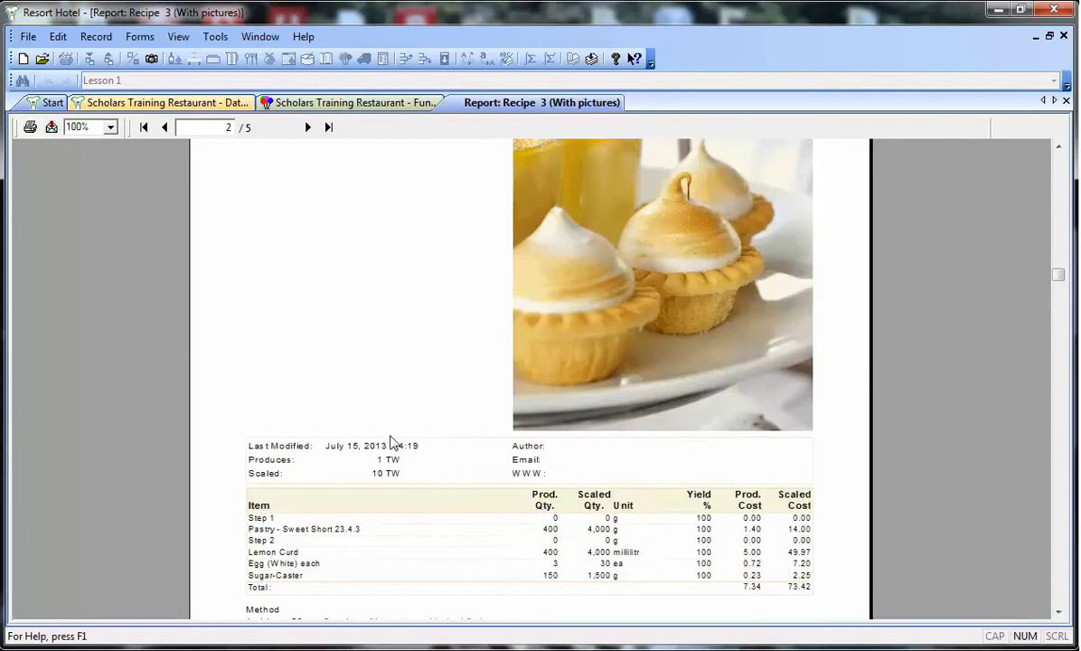
{"action": "scroll", "coordinate": [391, 440], "scroll_direction": "down", "scroll_amount": 3}
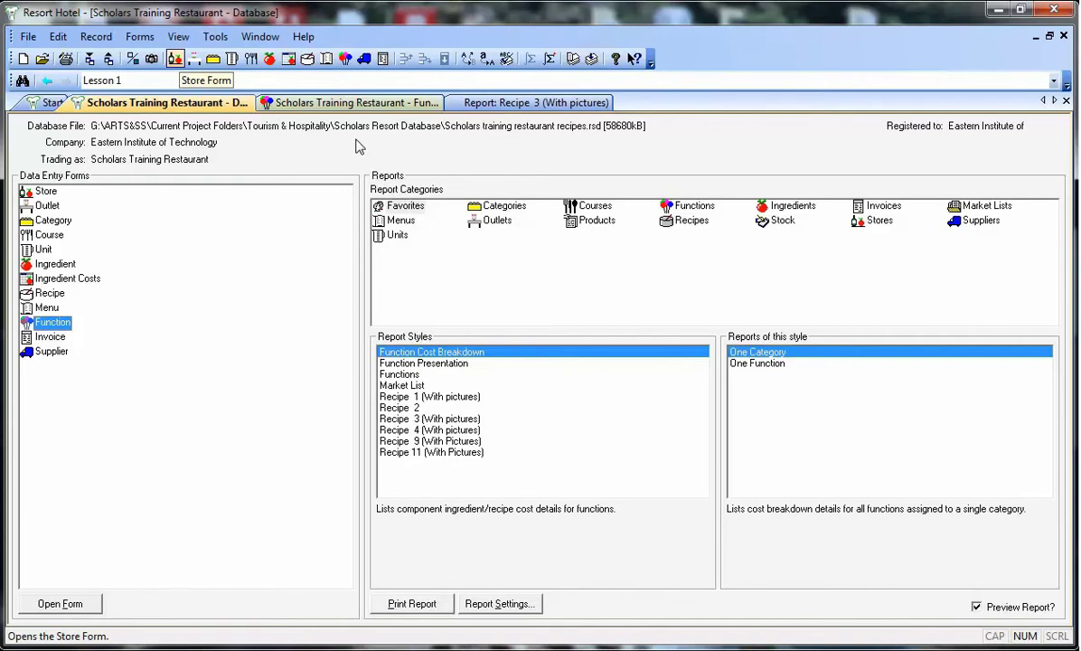
Return to the Lesson 1 function's recipes, inspect the Nicoise Salad recipe details, and close them.
{"action": "left_click", "coordinate": [353, 105]}
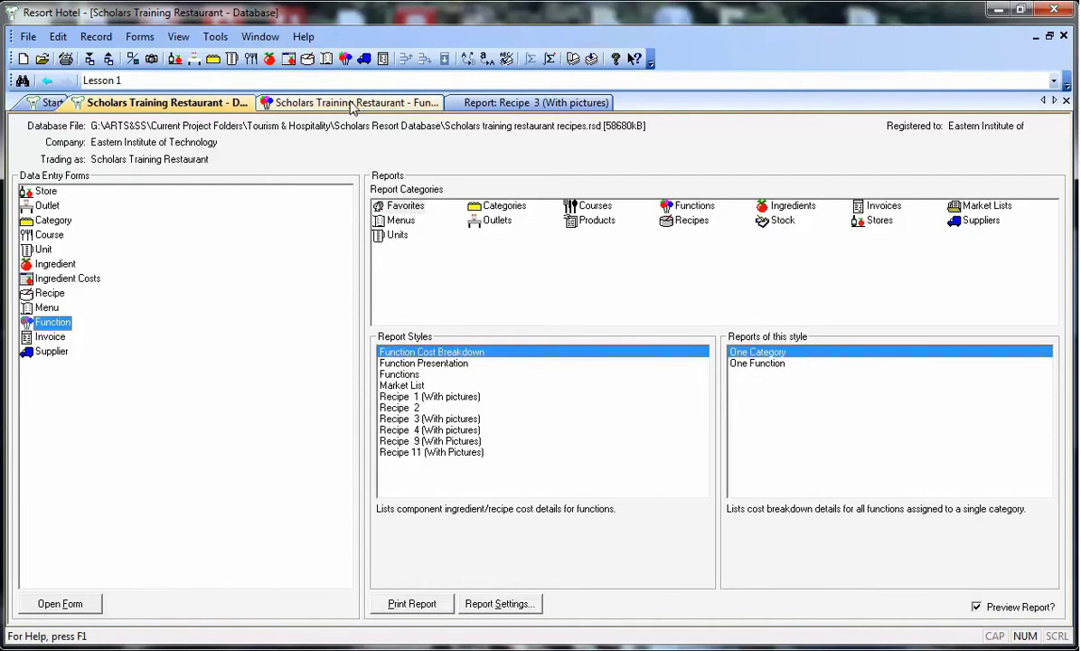
{"action": "left_click", "coordinate": [384, 149]}
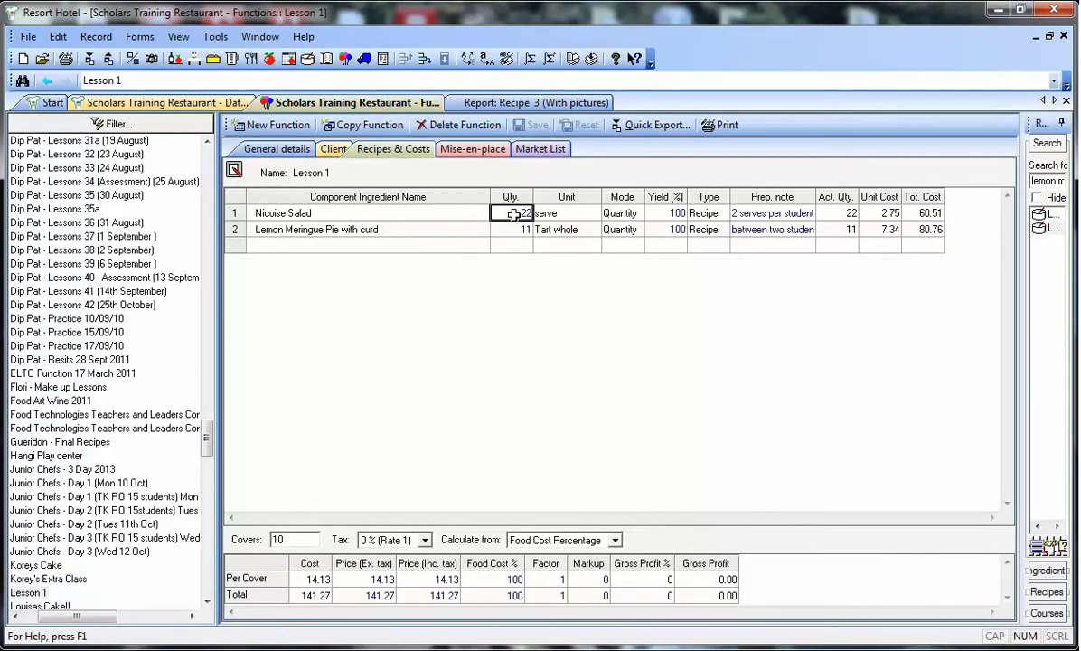
{"action": "double_click", "coordinate": [415, 213]}
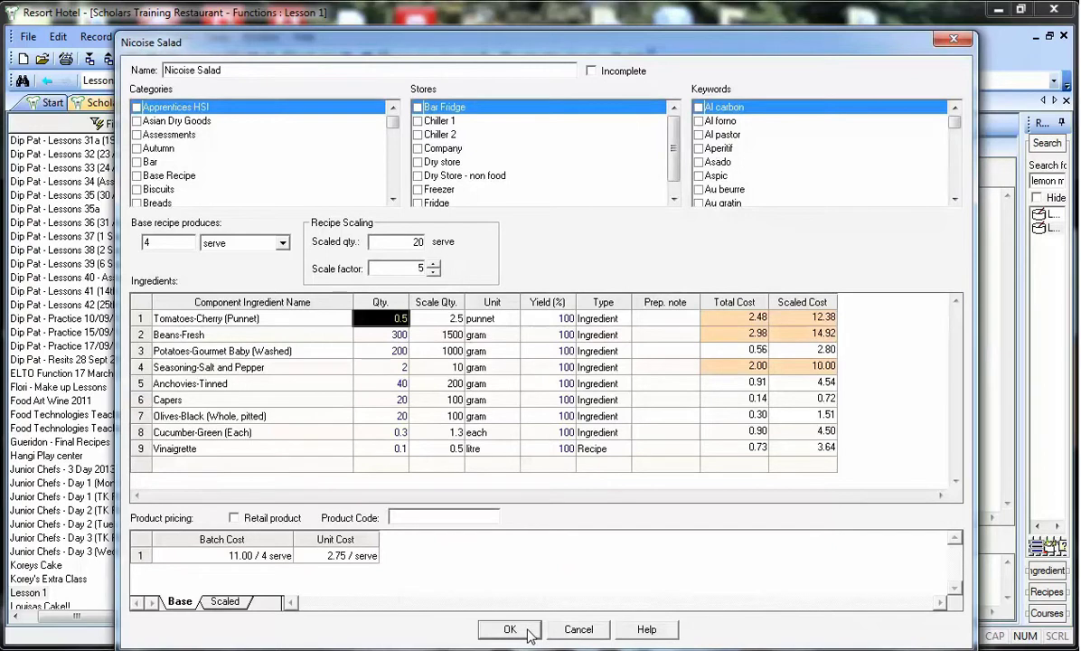
{"action": "left_click", "coordinate": [510, 630]}
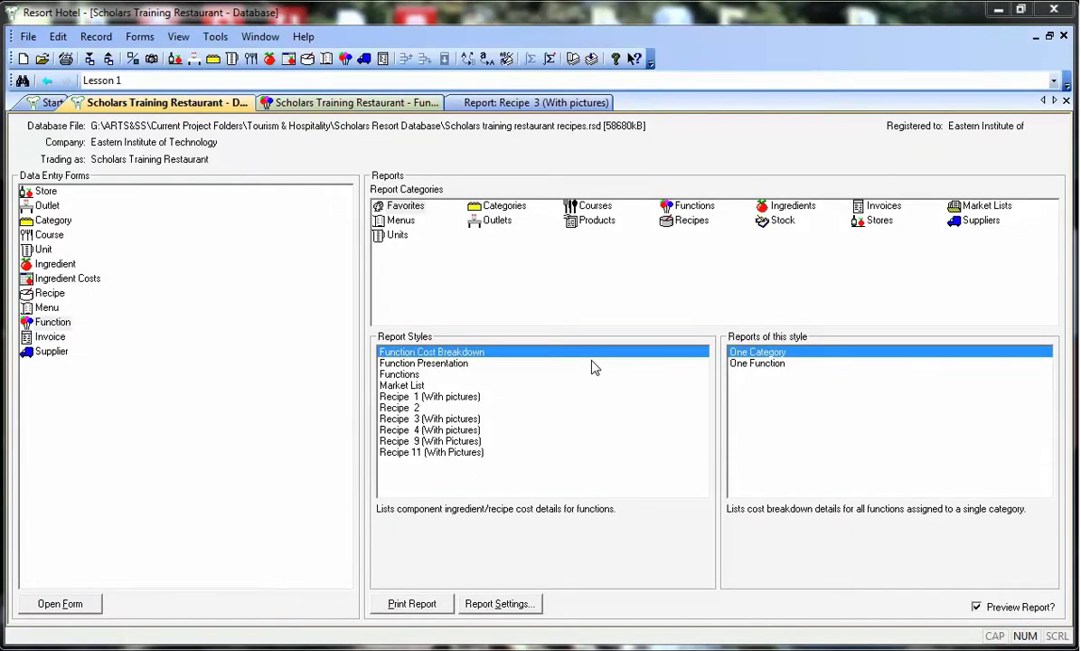
Show the available help resources for the program.
{"action": "left_click", "coordinate": [305, 38]}
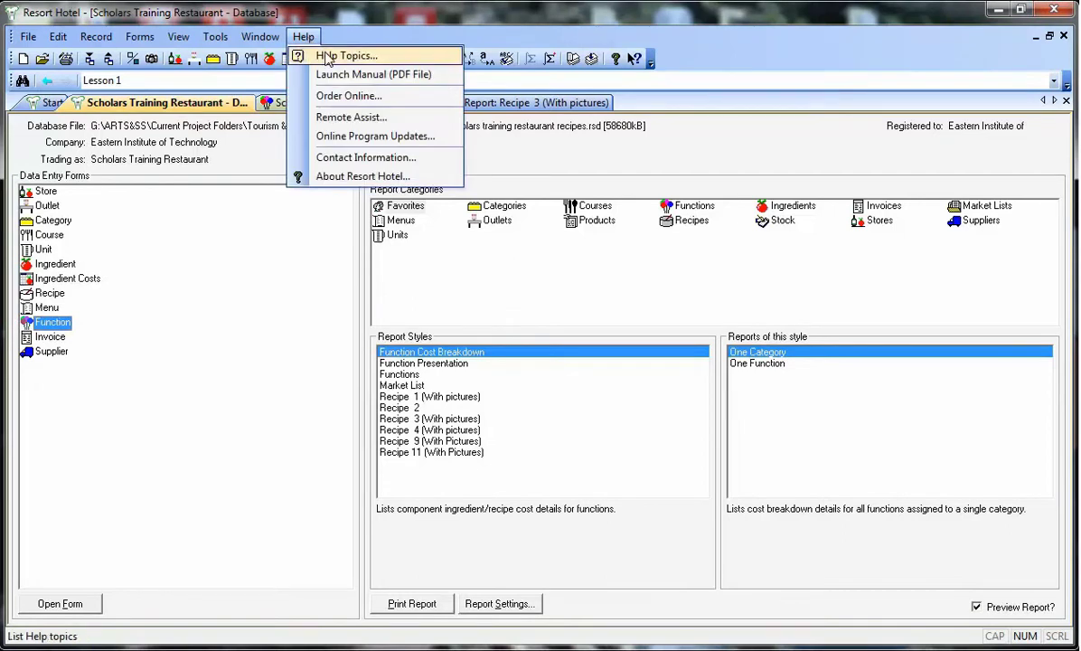